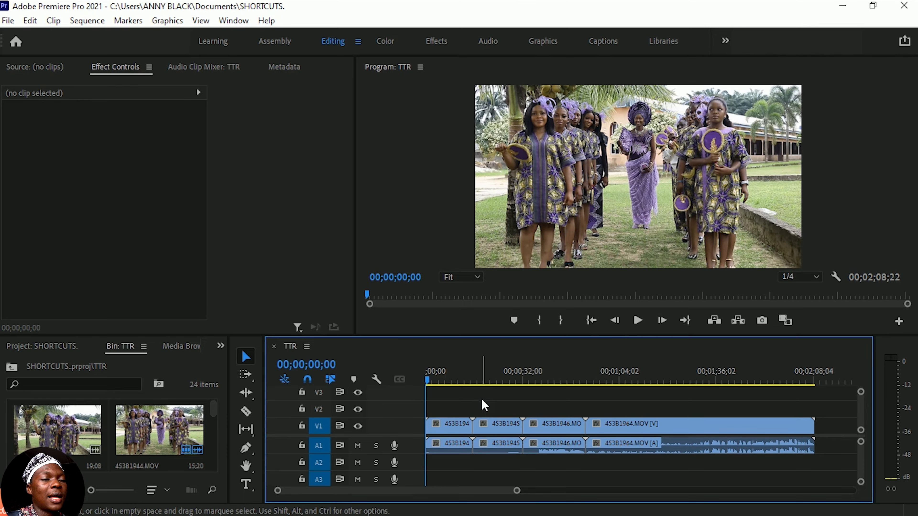
Use the Razor tool to split the four clips in the TTR sequence near their starts and ends, and return to the Selection tool
left_click_drag(441, 377, 523, 386)
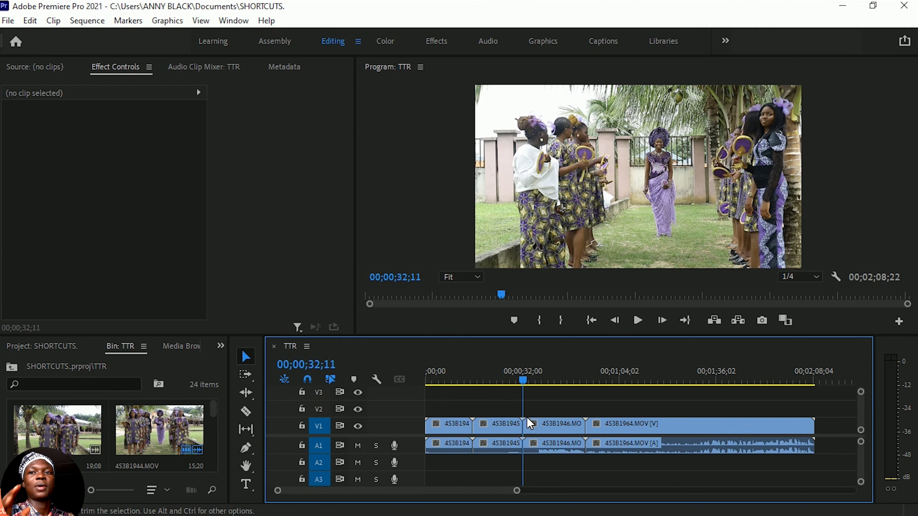
key("c")
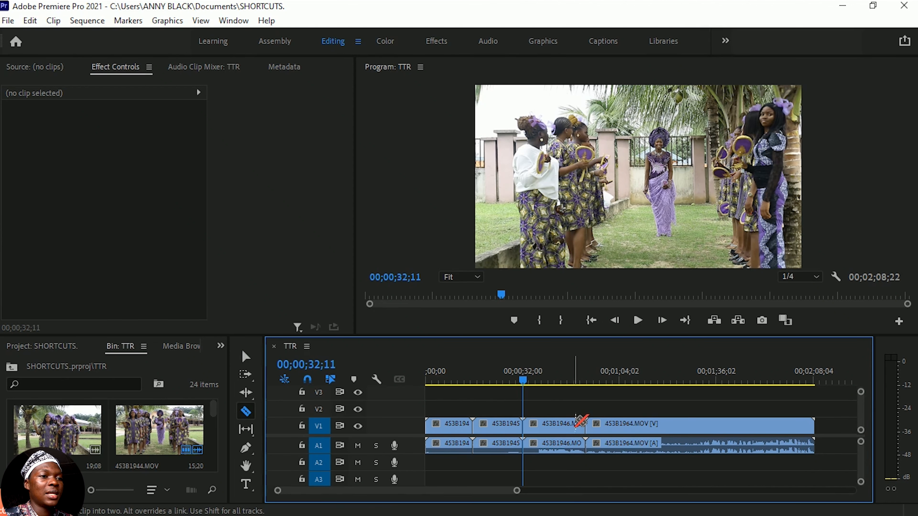
key("v")
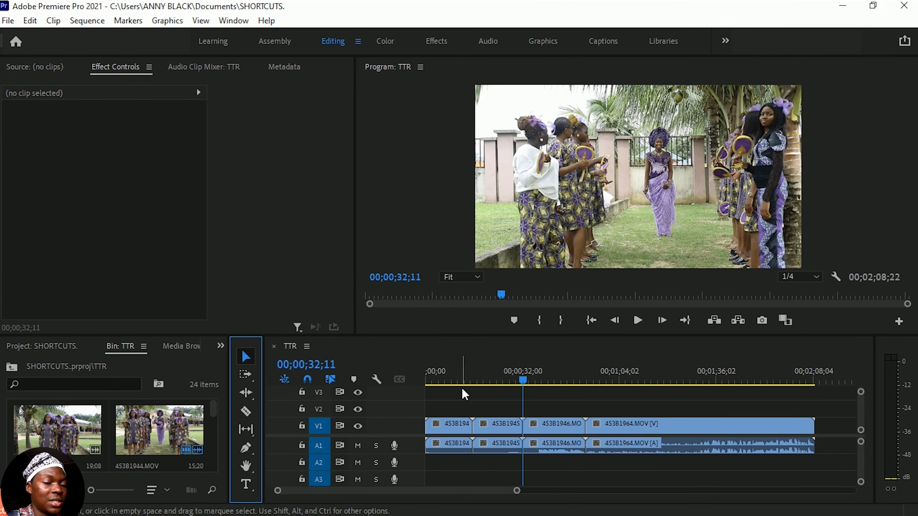
key("c")
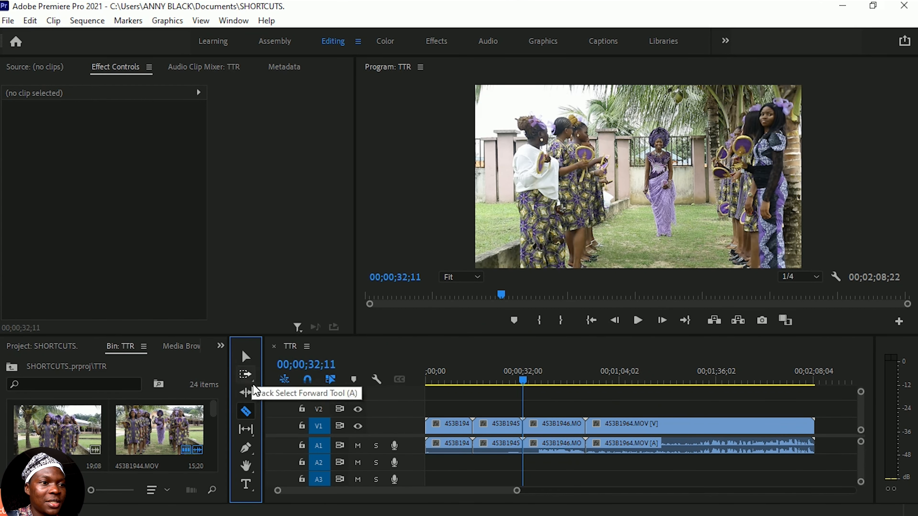
left_click(541, 424)
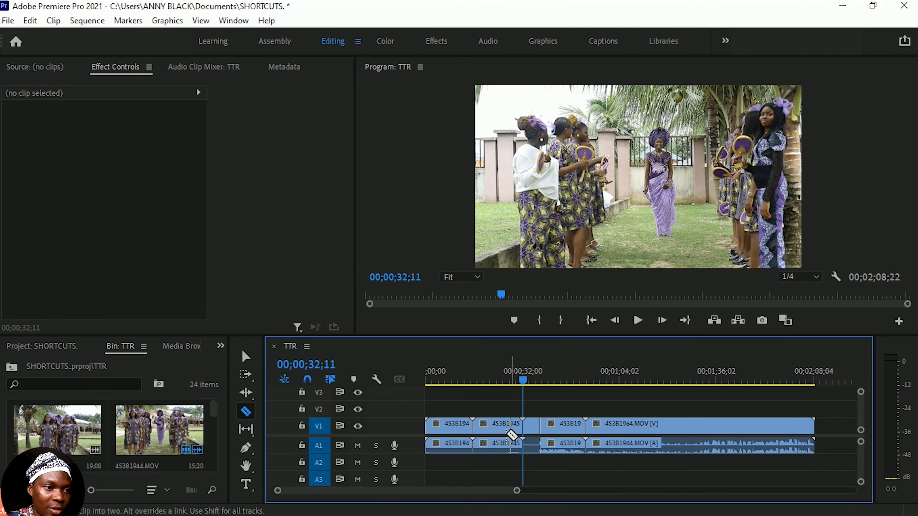
left_click(505, 428)
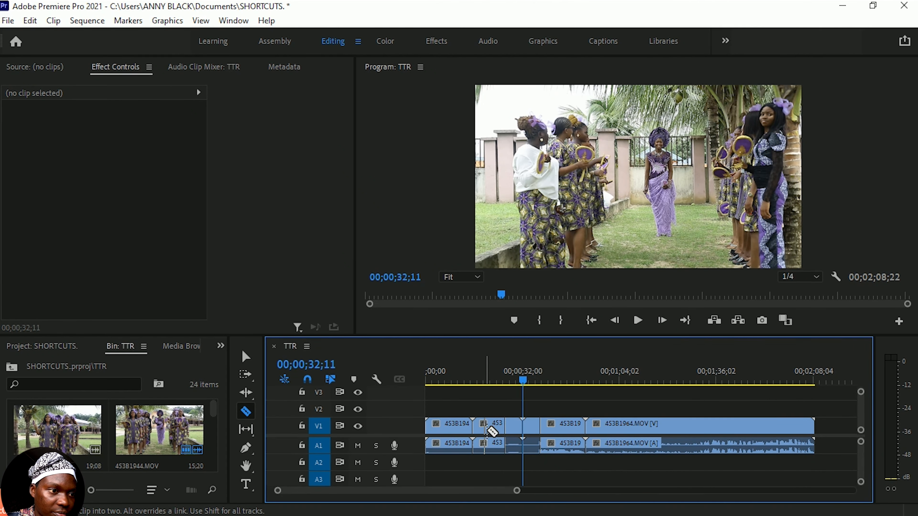
left_click(459, 429)
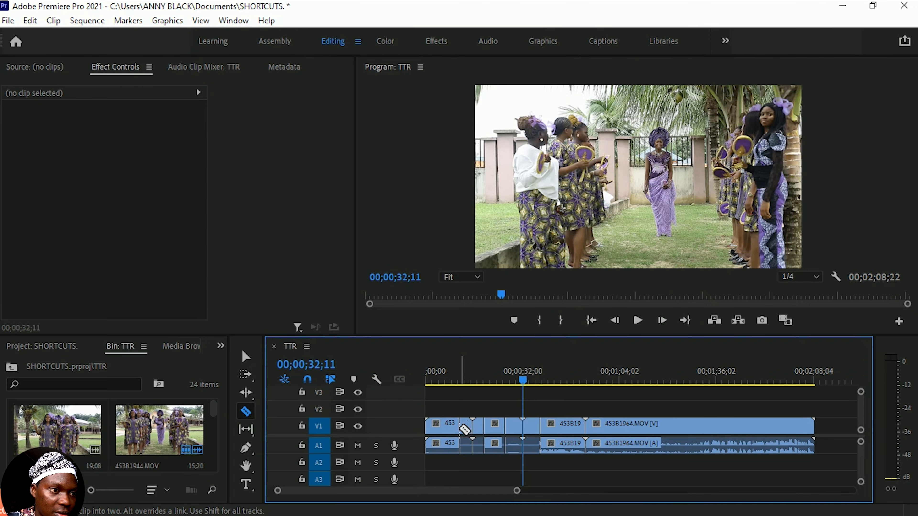
left_click(440, 428)
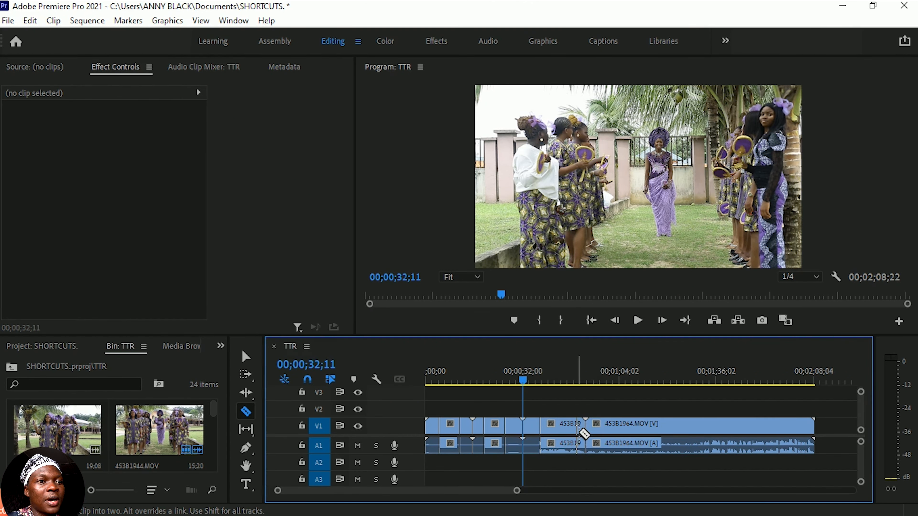
left_click(598, 428)
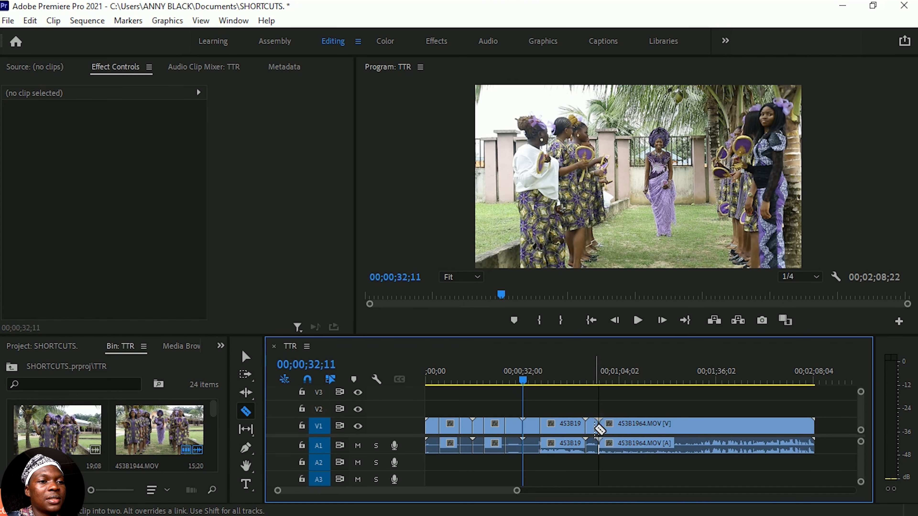
left_click(562, 428)
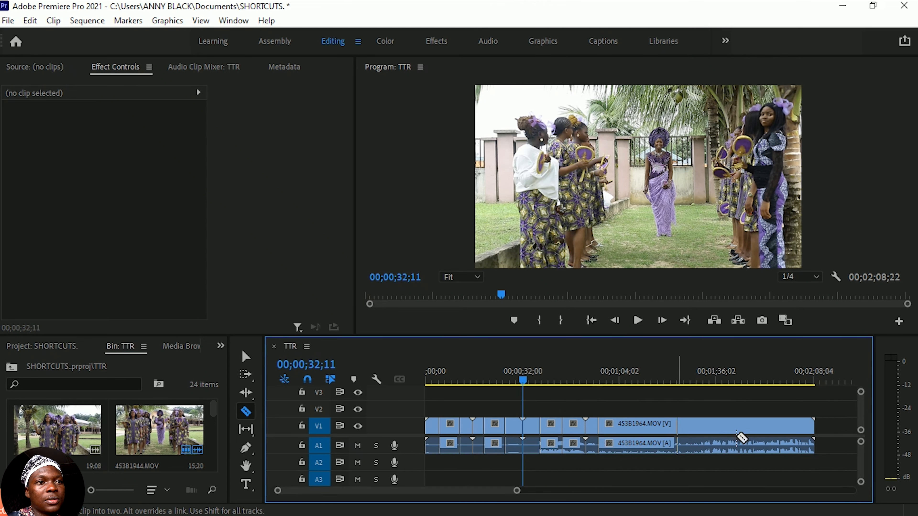
left_click(807, 434)
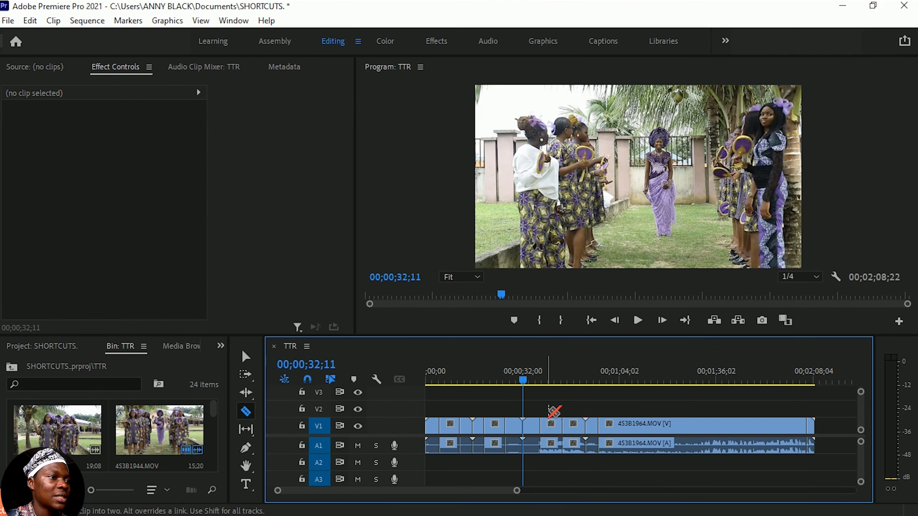
key("v")
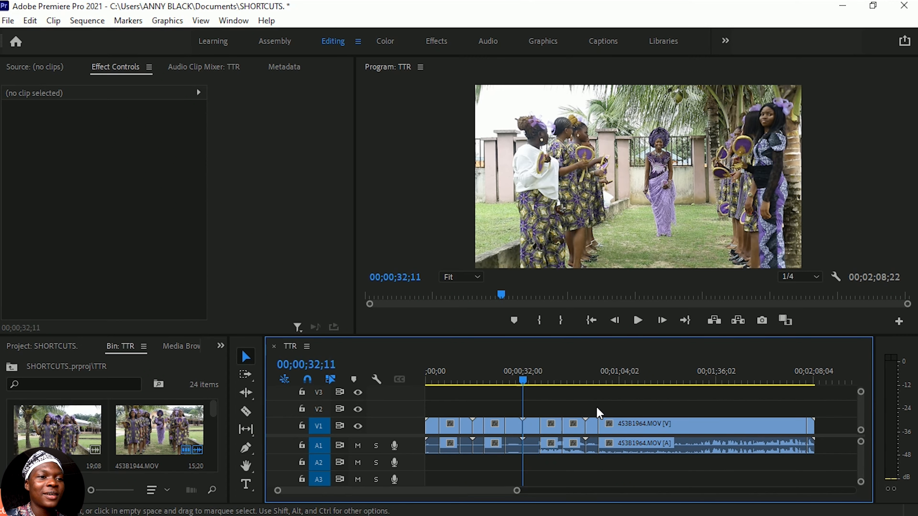
left_click_drag(599, 404, 574, 421)
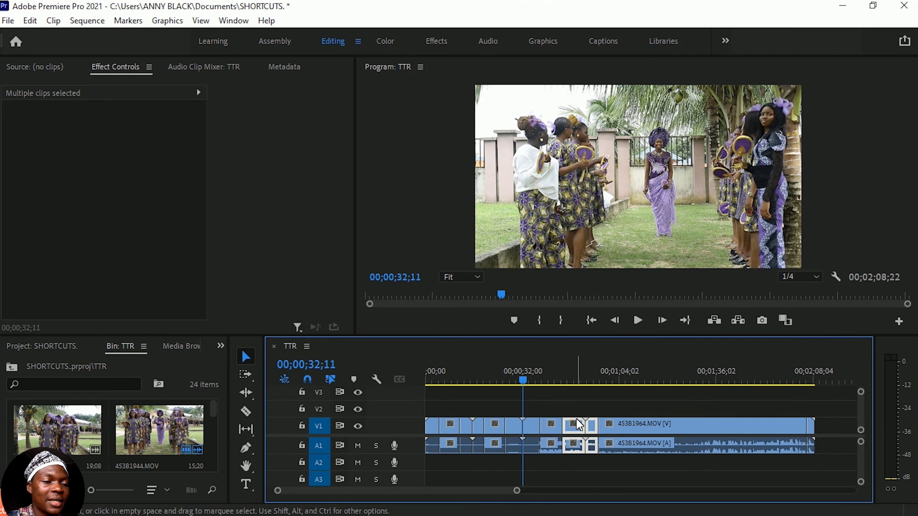
key("Delete")
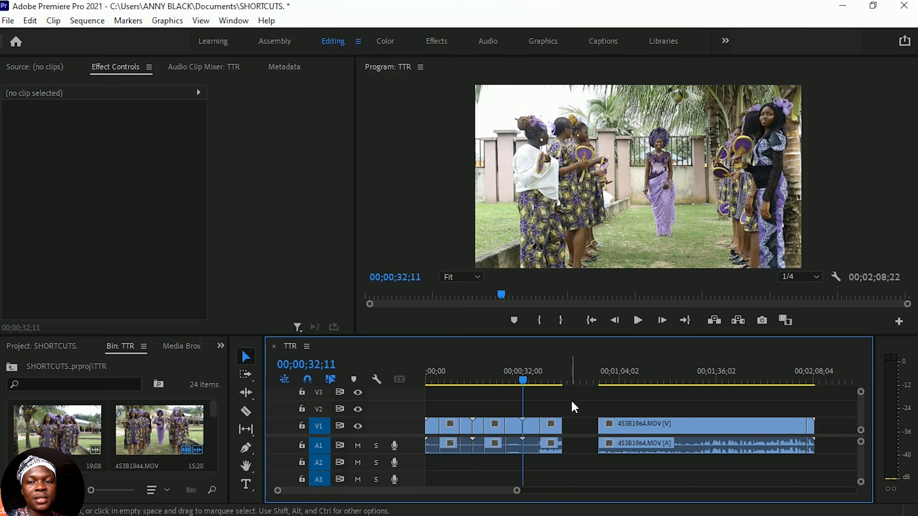
key("ctrl+z")
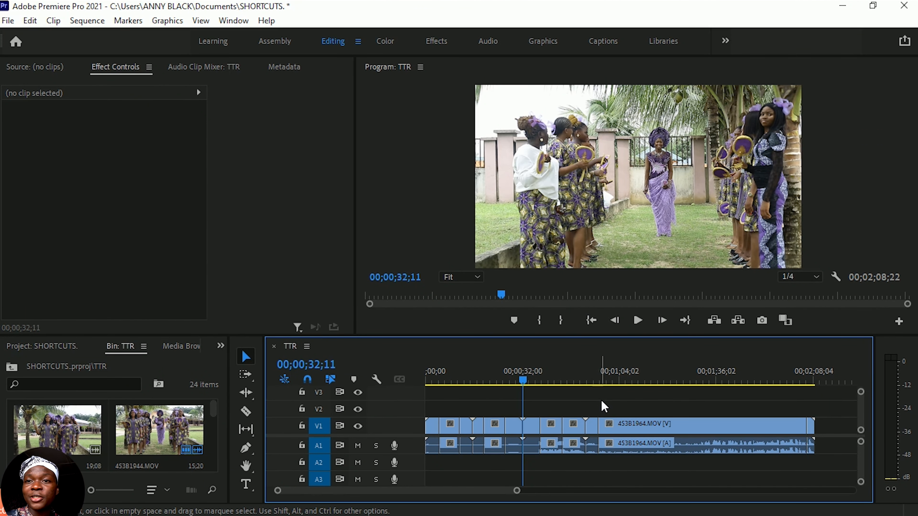
left_click_drag(593, 402, 578, 422)
left_click_drag(533, 397, 467, 426)
left_click(434, 426)
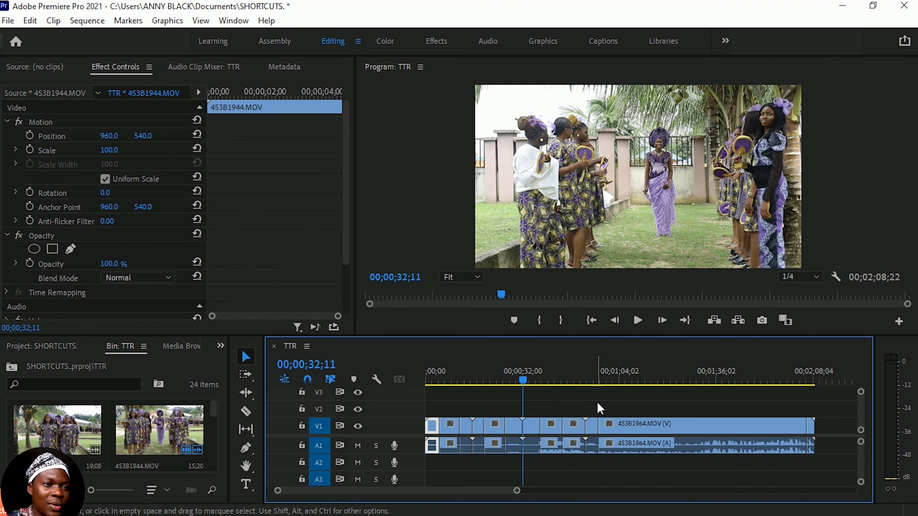
left_click_drag(597, 410, 521, 426)
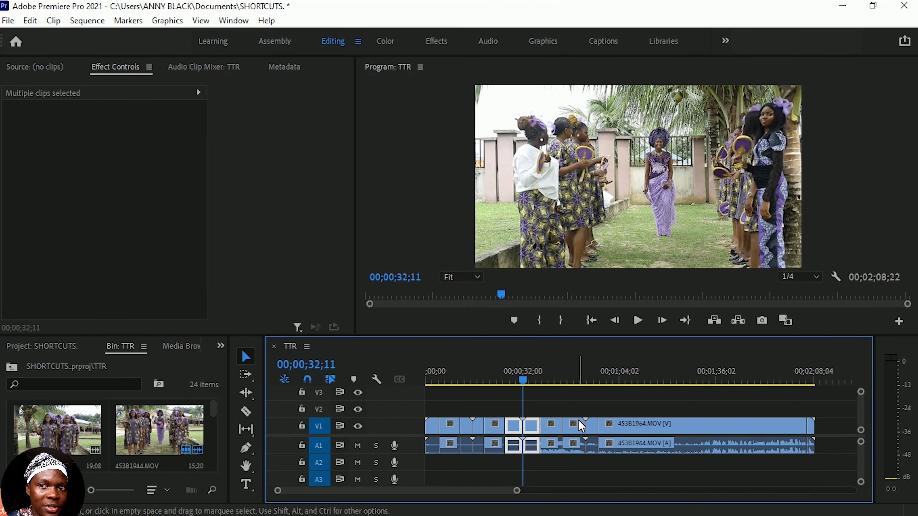
Ripple delete all the short cut-off pieces at the starts and ends of the four clips together, closing the gaps
left_click_drag(593, 404, 569, 430)
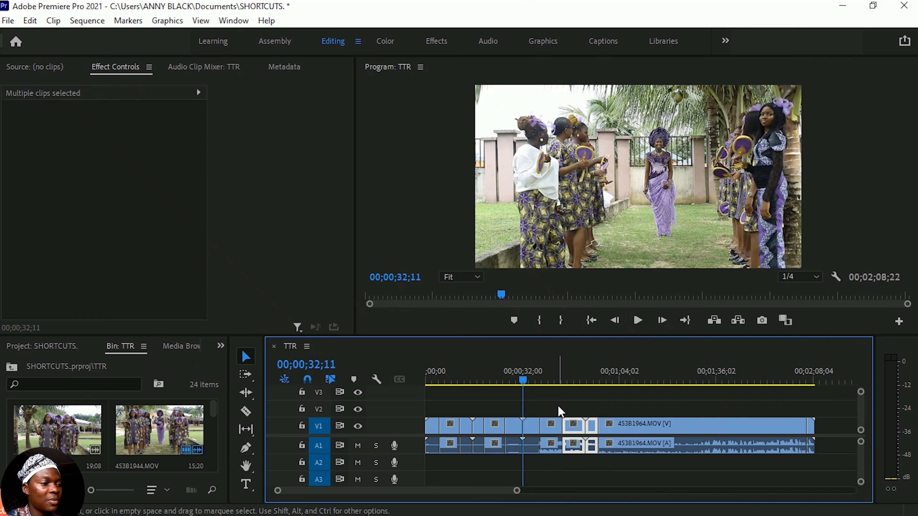
key("ctrl+s")
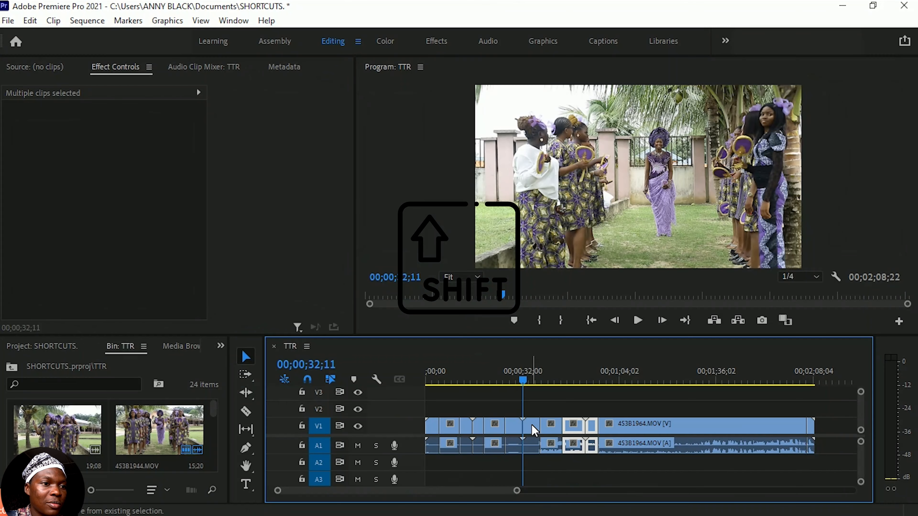
left_click_drag(536, 405, 499, 443)
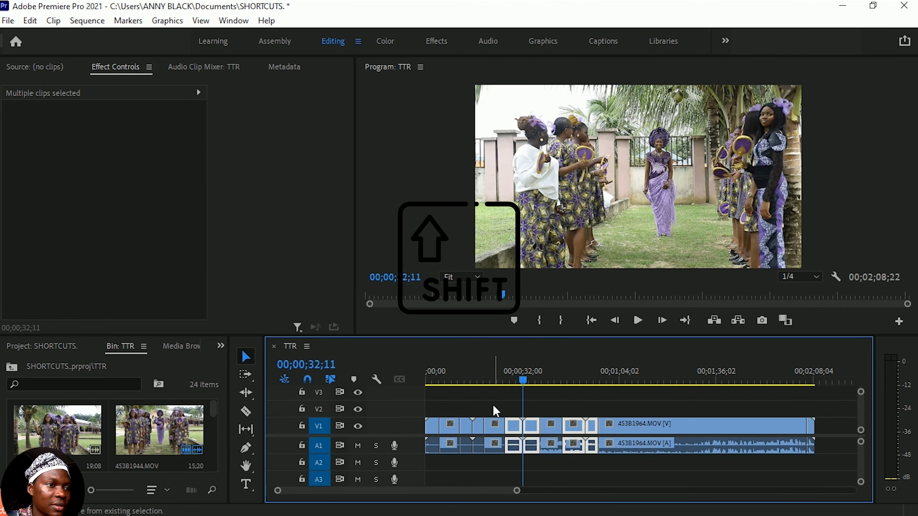
left_click_drag(479, 404, 465, 428)
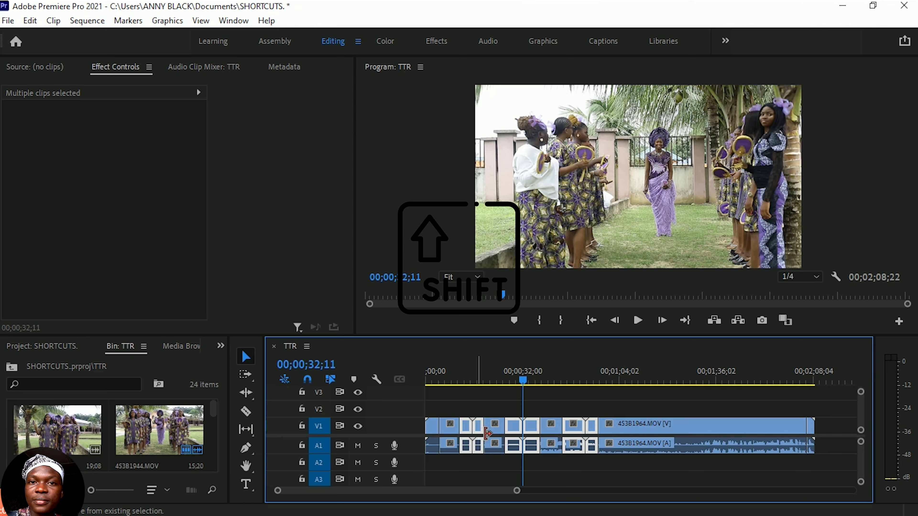
left_click(435, 427, "shift")
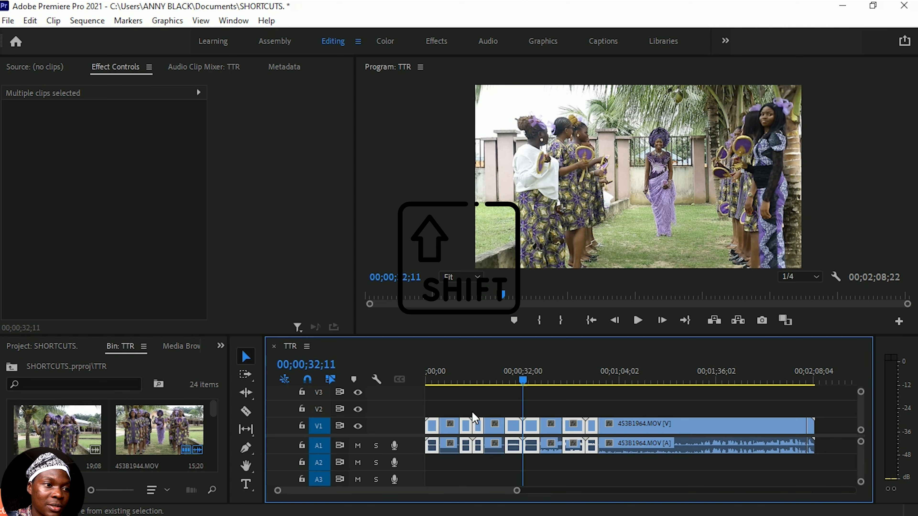
left_click(812, 433, "shift")
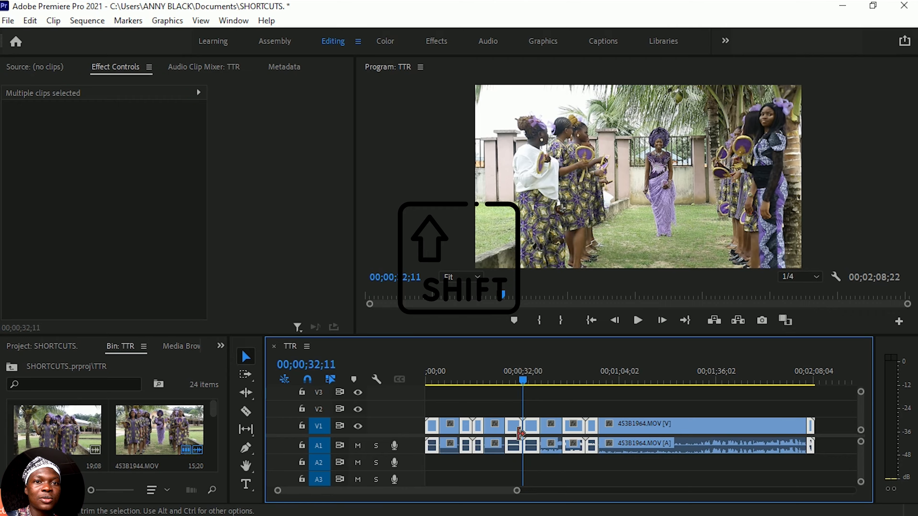
right_click(574, 428)
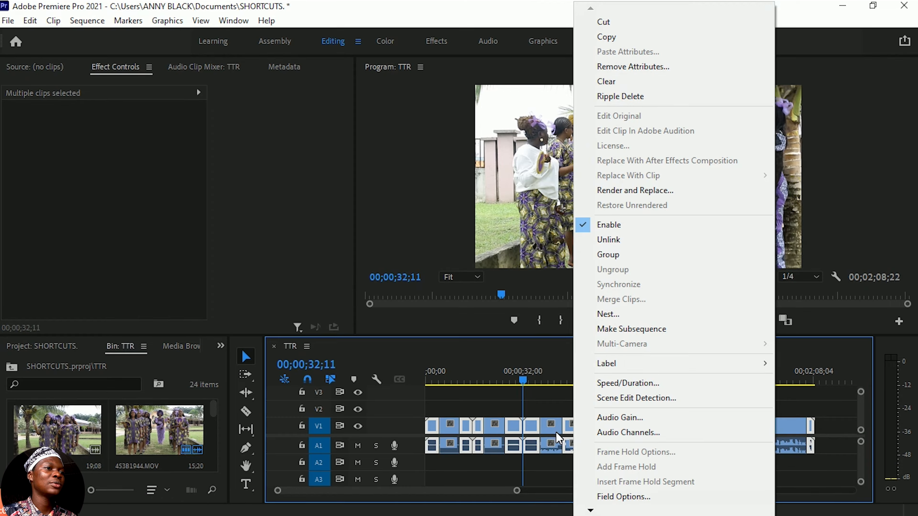
left_click(647, 96)
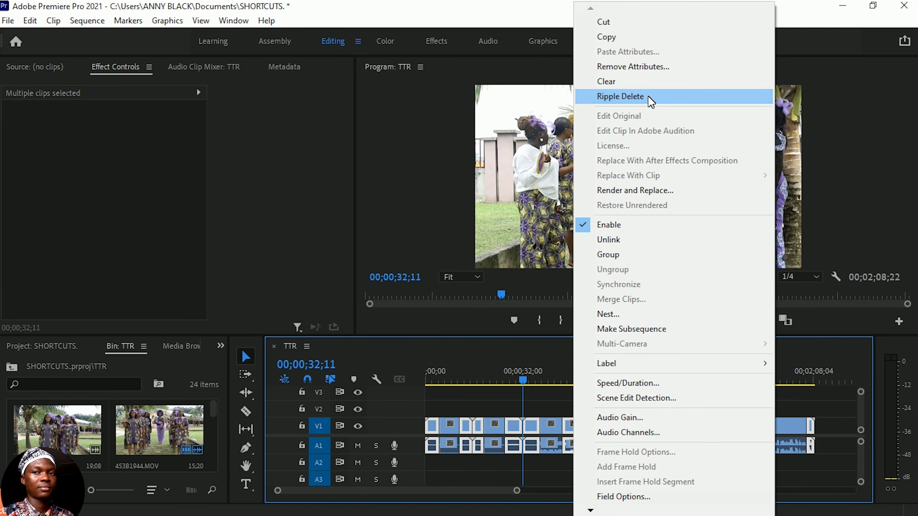
Play the trimmed sequence from its start, and play the 453B1964.MOV interview clip from 00;00;36;05
key("Home")
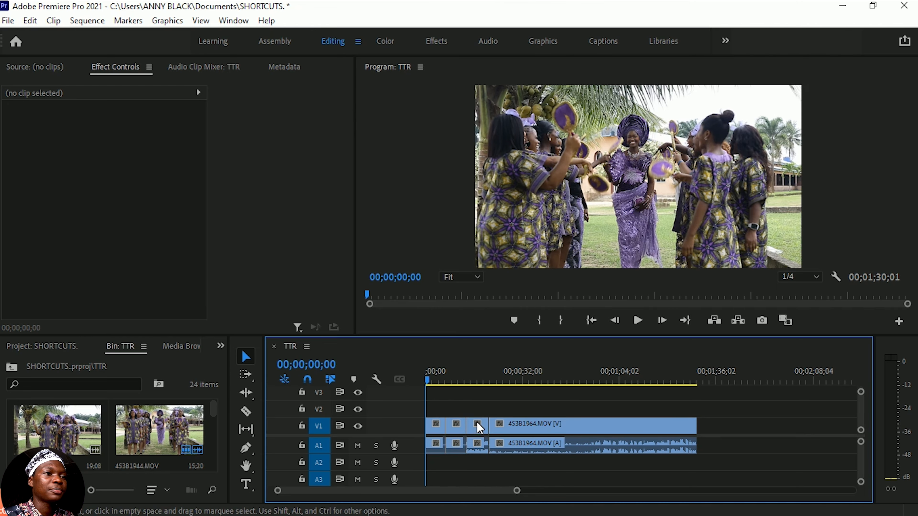
key("space")
key("space")
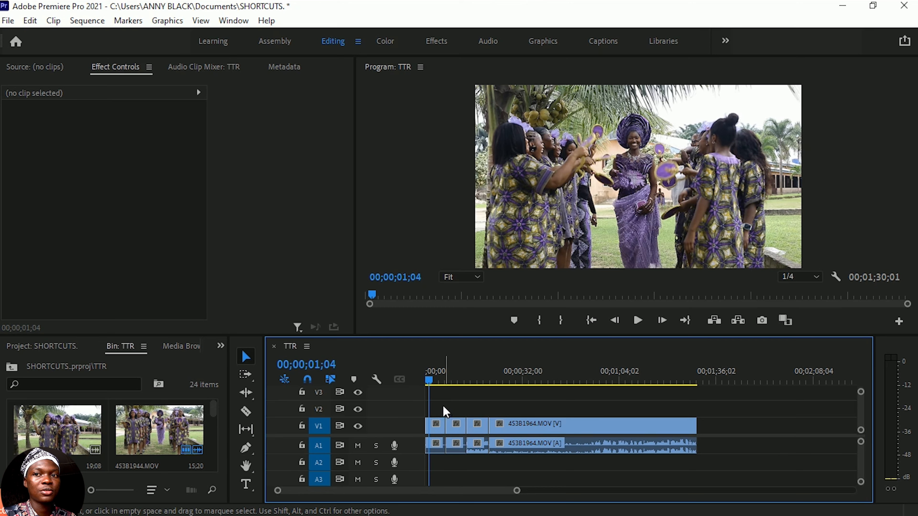
left_click_drag(436, 380, 534, 388)
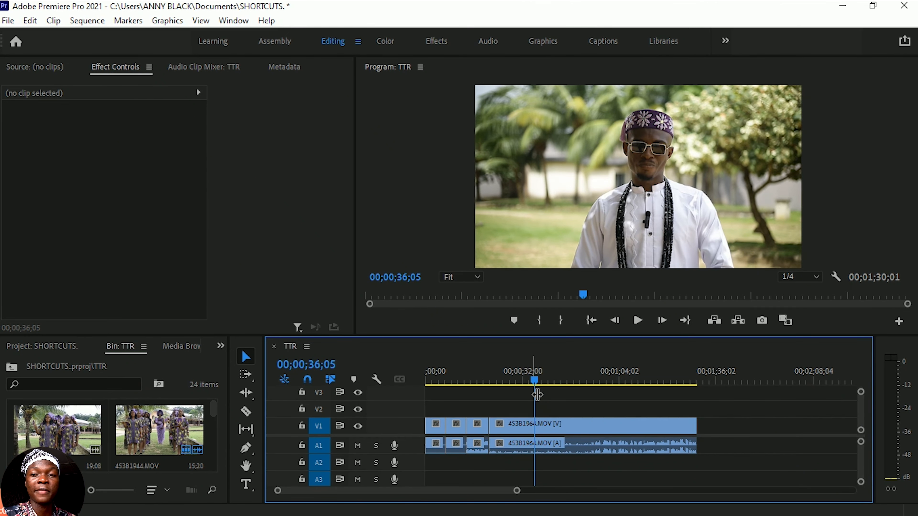
key("space")
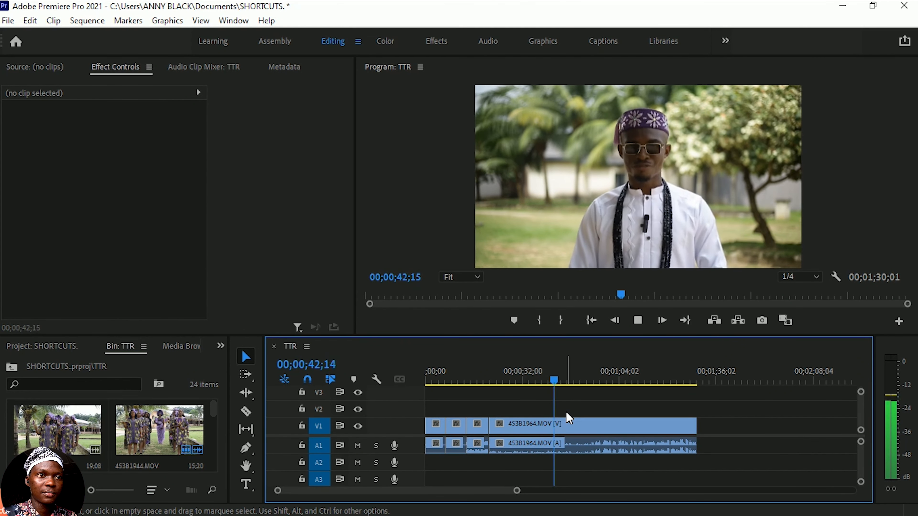
key("space")
Show the Audio Clip Mixer for the sequence and check the Audio 1 level while playing 453B1964.MOV
left_click(557, 431)
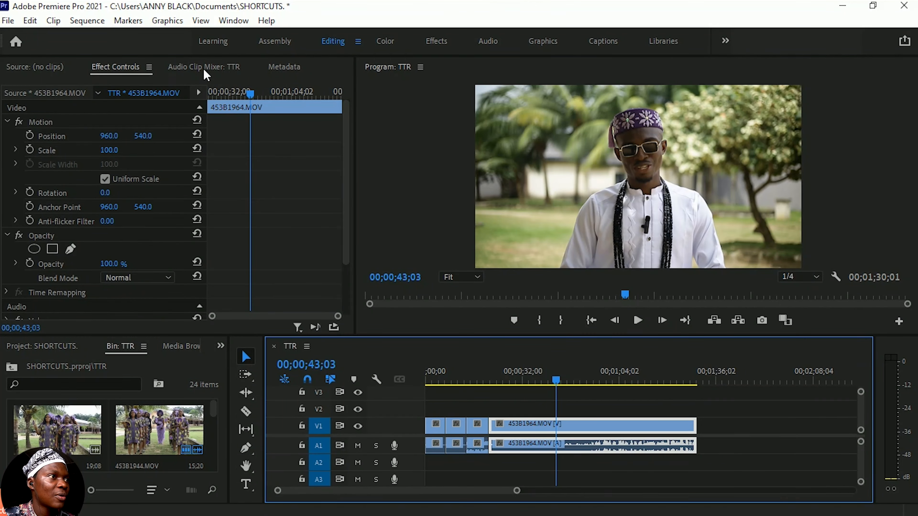
left_click(204, 68)
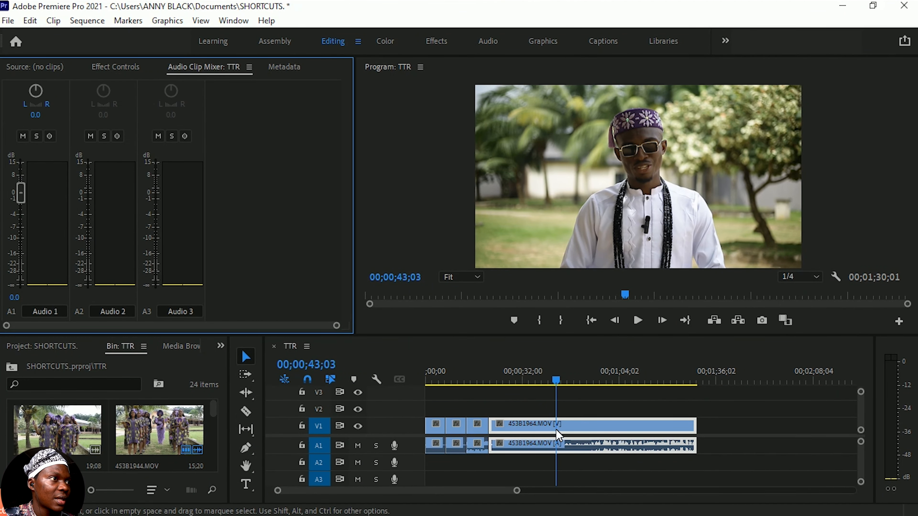
left_click(594, 409)
left_click(557, 402)
key("space")
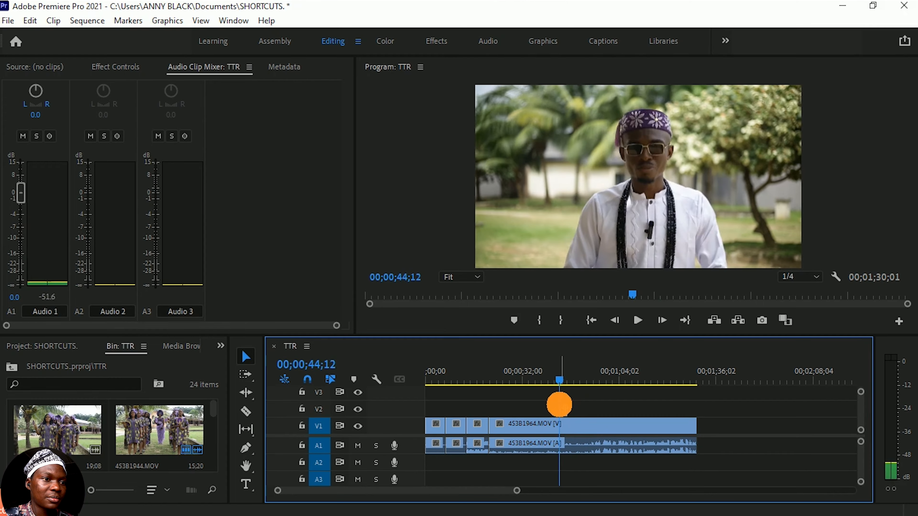
key("space")
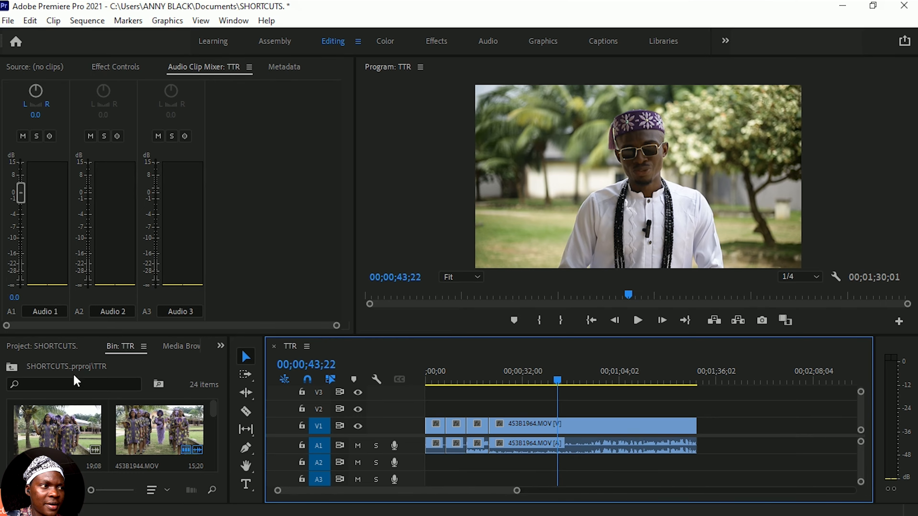
Load 453B1944.MOV from the TTR bin into the Source Monitor
left_click(144, 434)
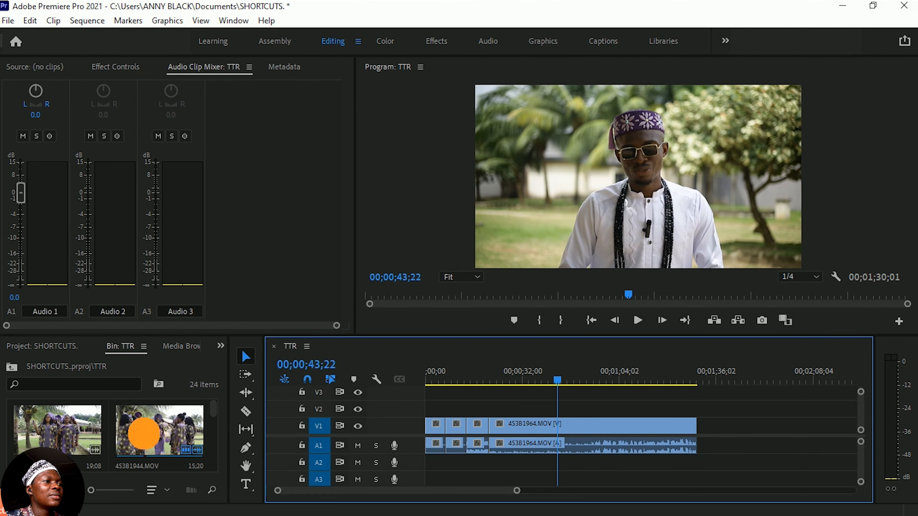
double_click(144, 434)
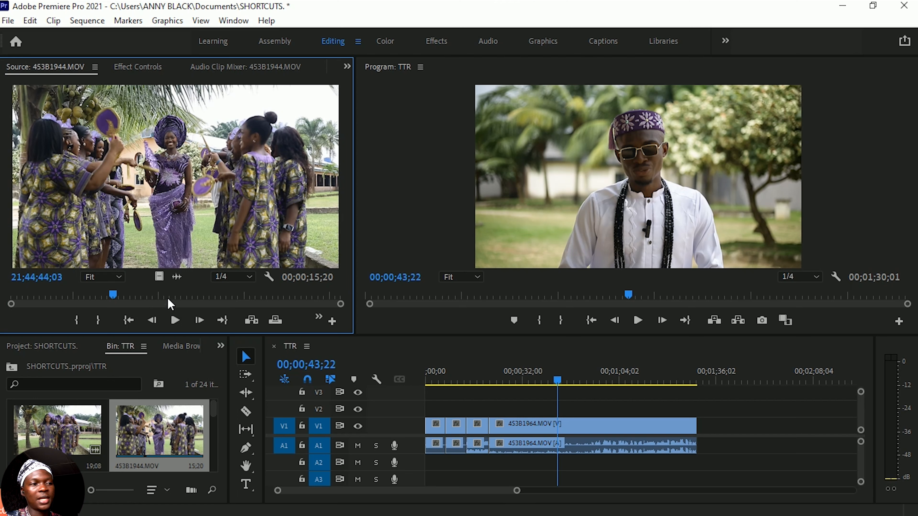
Place only the audio of 453B1944.MOV on track A2 around the playhead, and show the Audio Clip Mixer for the sequence
left_click_drag(180, 286, 547, 467)
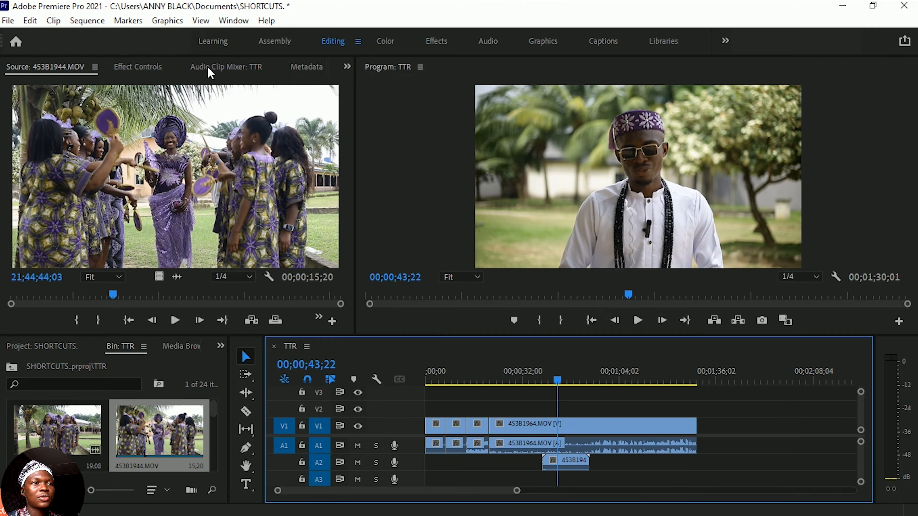
left_click(219, 65)
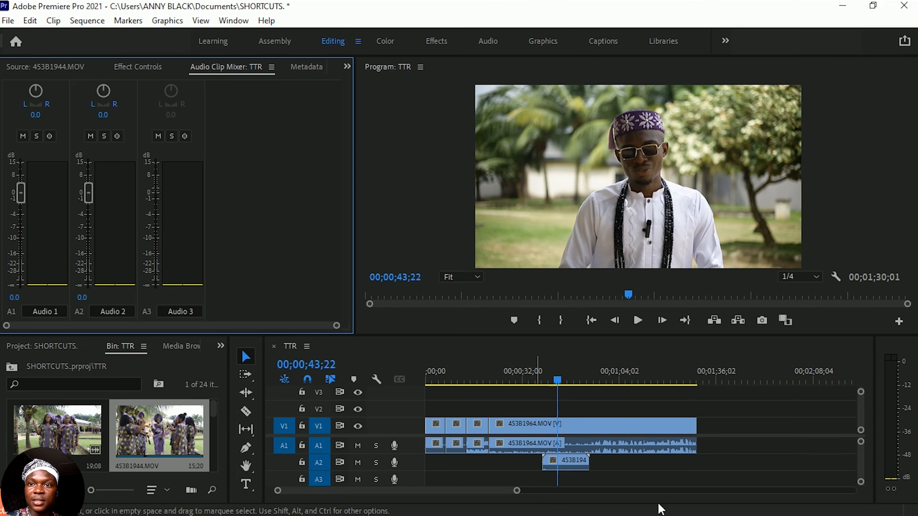
left_click(559, 467)
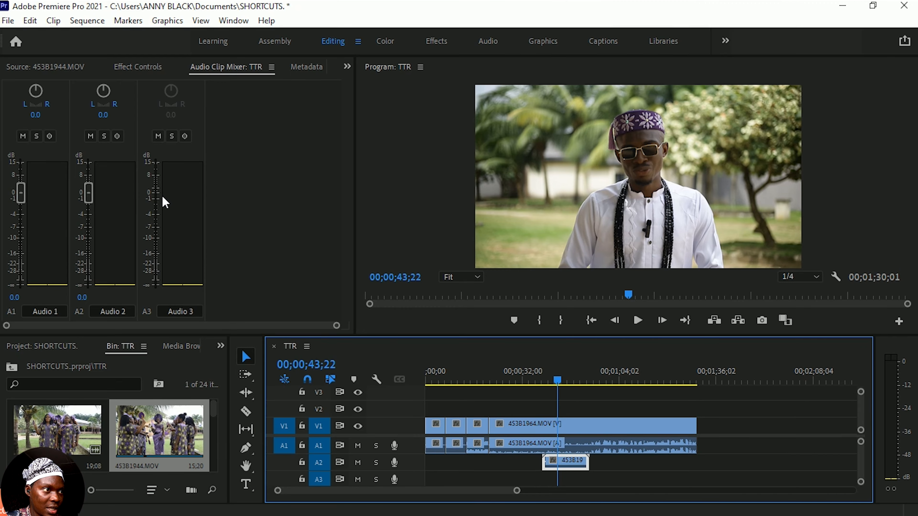
Delete the 453B1944.MOV audio clip from track A2
left_click(587, 442)
left_click(578, 466)
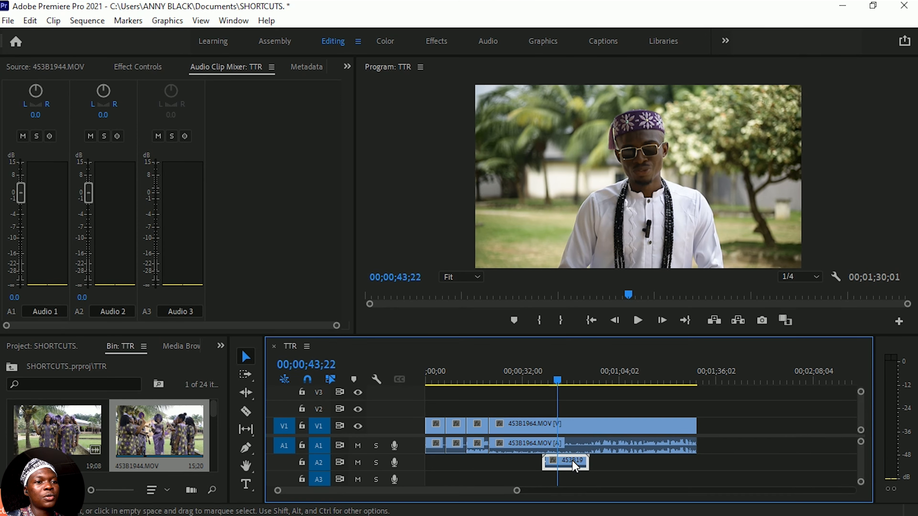
key("Delete")
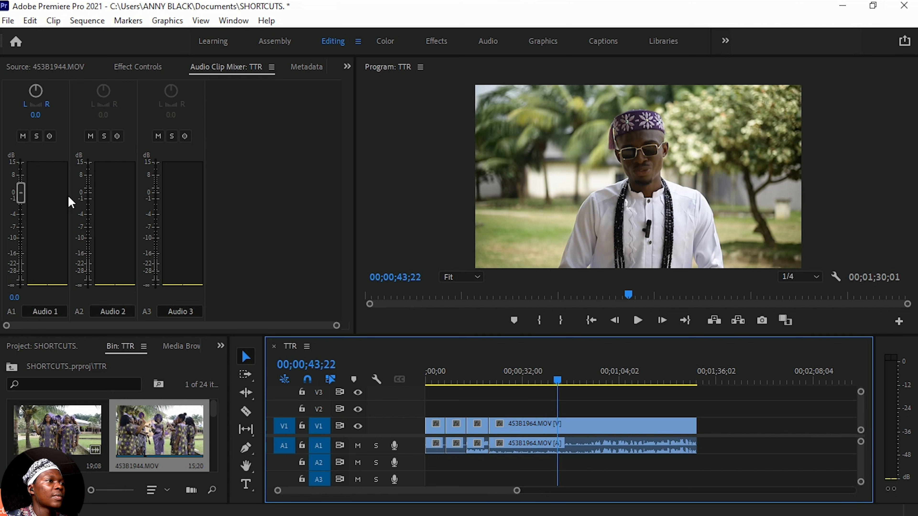
Select the 453B1964.MOV clip, raise its Audio 1 level to 15.0 dB in the Audio Clip Mixer, and play it to listen
left_click(548, 457)
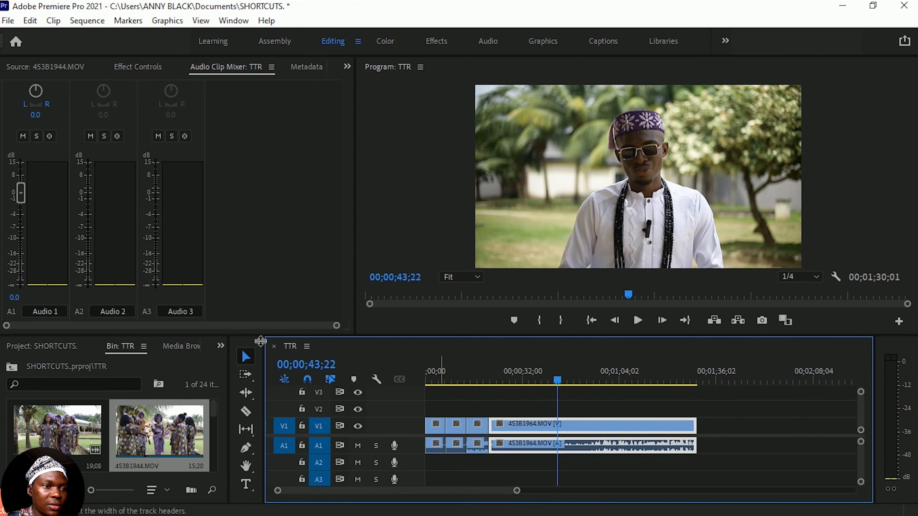
left_click_drag(21, 195, 21, 162)
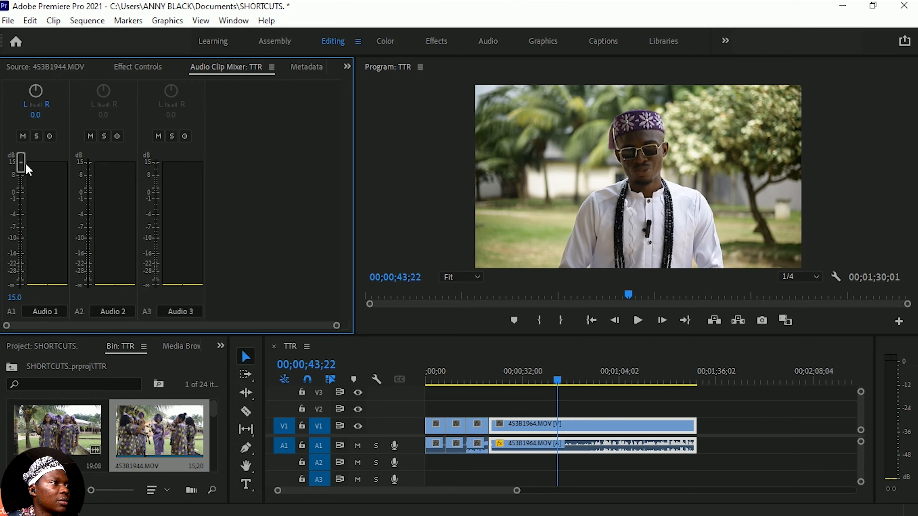
key("space")
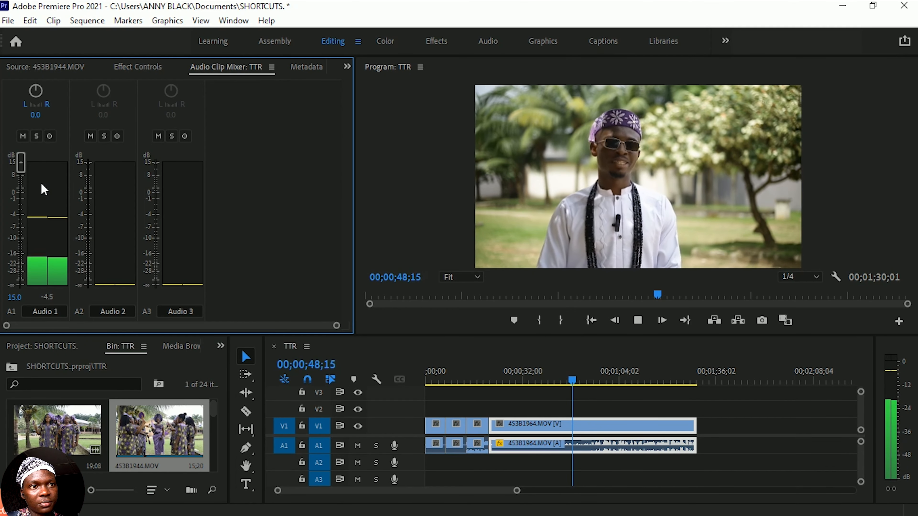
key("space")
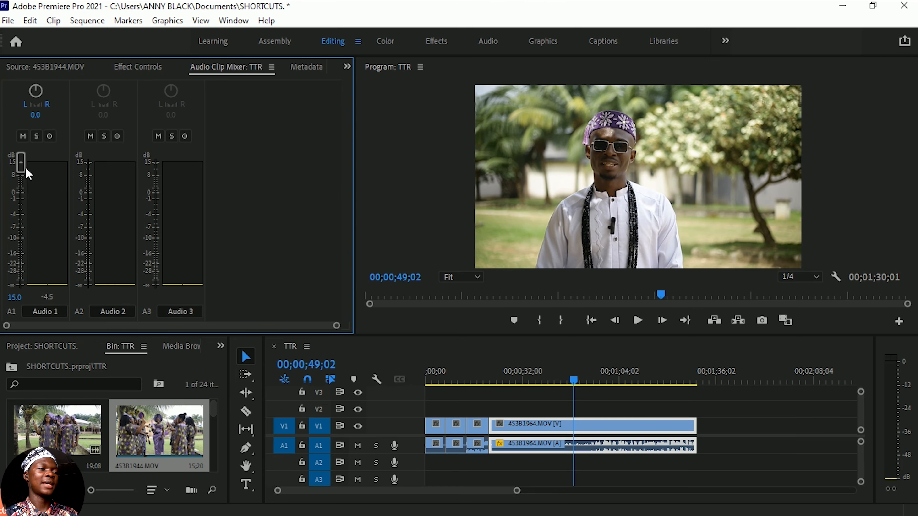
Lower the Audio 1 level of 453B1964.MOV to -17.3 dB and play the clip to hear the difference
left_click_drag(23, 167, 19, 256)
key("space")
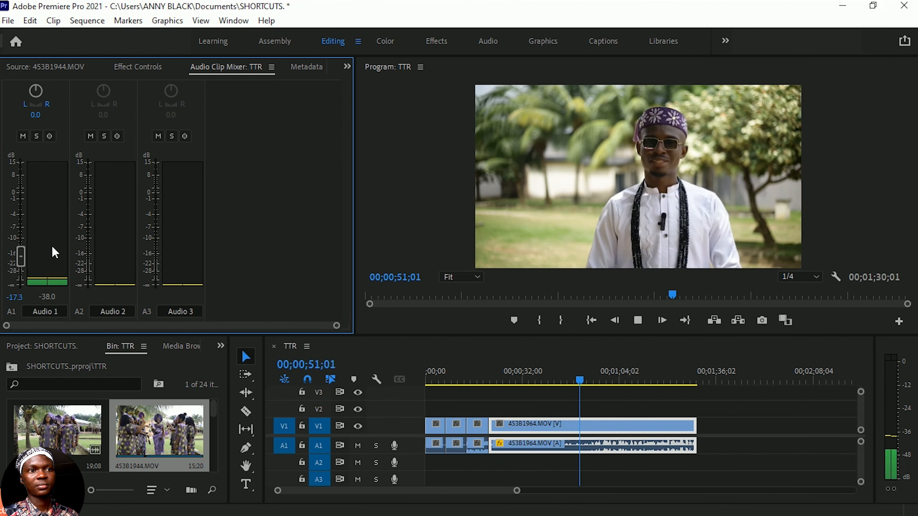
key("space")
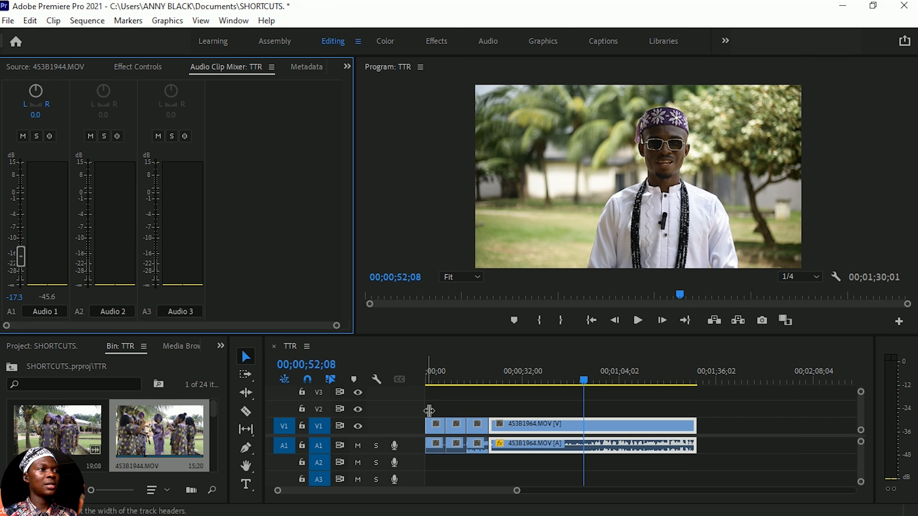
Select the 453B1964.MOV clip in the timeline and raise its audio volume in increments to 9.7 dB
left_click(615, 427)
left_click(617, 430)
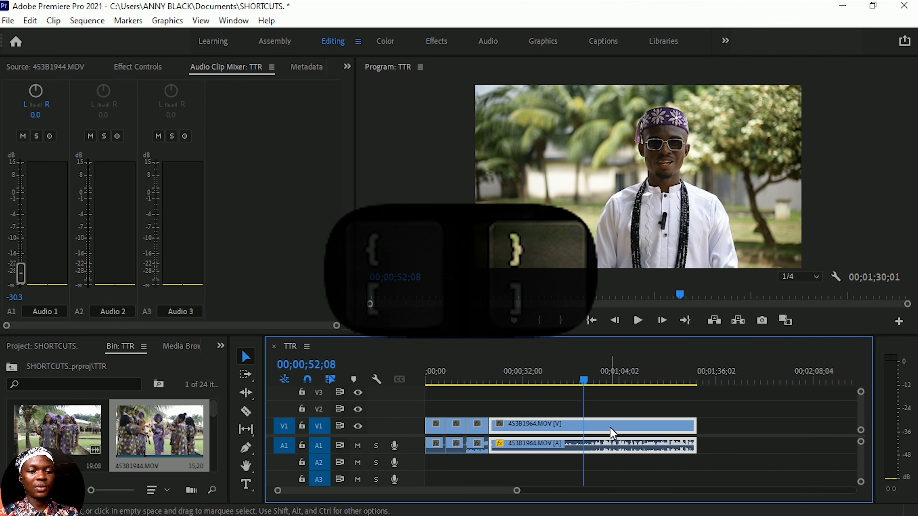
key("shift+bracketright")
key("shift+bracketright")
key("shift+bracketright")
key("shift+bracketright")
key("shift+bracketright")
key("shift+bracketright")
key("shift+bracketright")
key("shift+bracketright")
key("shift+bracketright")
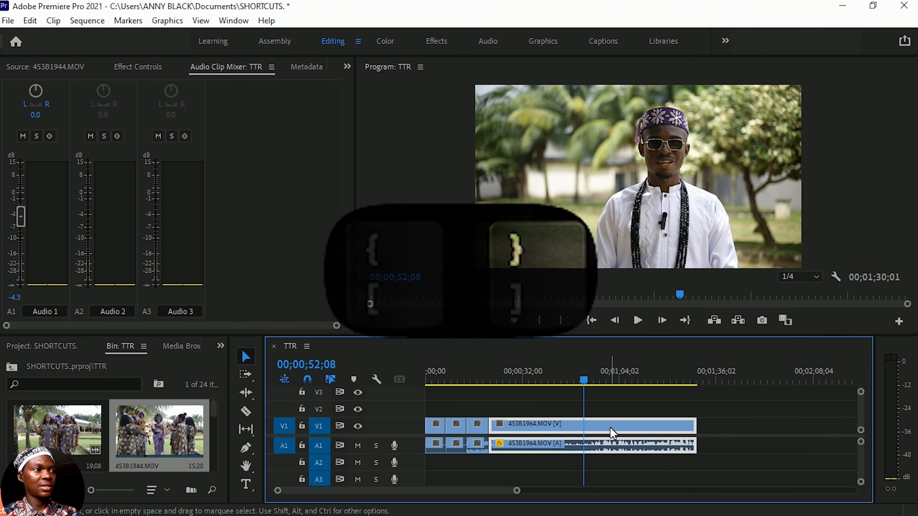
key("shift+bracketright")
key("shift+bracketright")
key("shift+bracketright")
key("shift+bracketright")
key("shift+bracketright")
key("shift+bracketright")
key("shift+bracketright")
key("shift+bracketright")
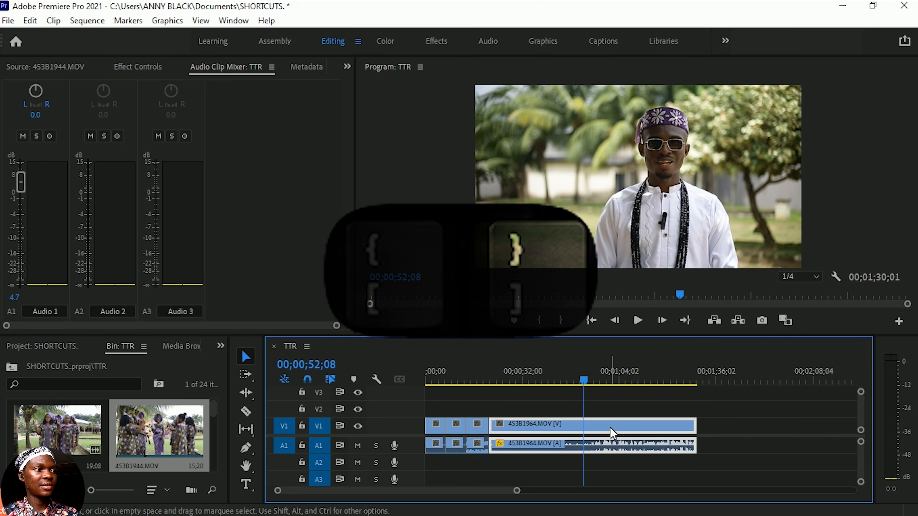
key("bracketright")
key("bracketright")
Decrease the selected clip's audio volume in small increments to 2.7 dB
key("bracketleft")
key("bracketleft")
key("bracketleft")
key("bracketleft")
key("bracketleft")
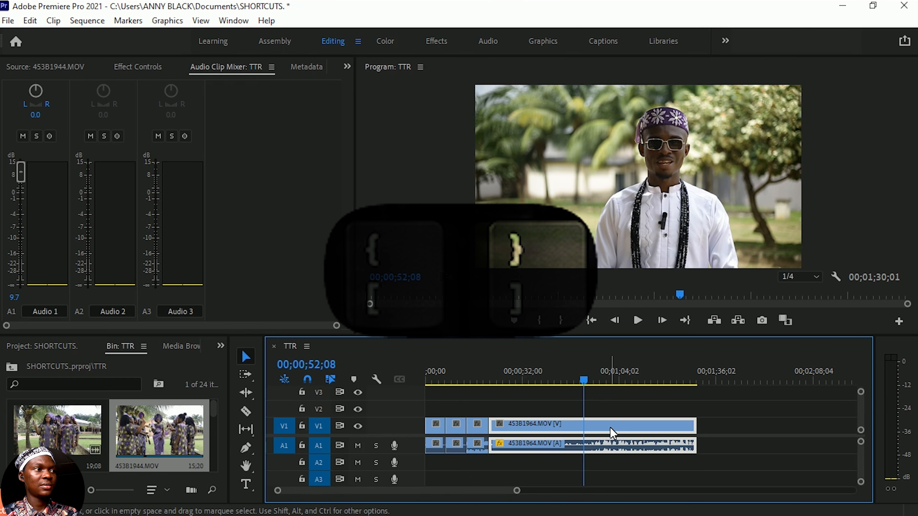
key("bracketleft")
key("bracketleft")
key("bracketleft")
key("bracketleft")
key("bracketleft")
key("bracketleft")
key("bracketleft")
key("bracketleft")
key("bracketleft")
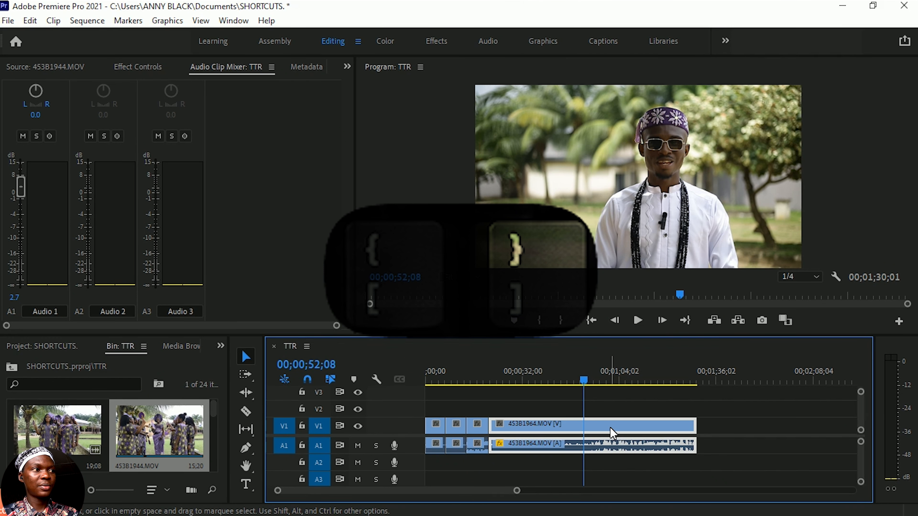
Increase the selected 453B1964.MOV clip's audio volume in small increments to 9.7 dB
key("bracketright")
key("bracketright")
key("bracketright")
key("bracketright")
key("bracketright")
key("bracketright")
key("bracketright")
key("bracketright")
key("bracketright")
key("bracketright")
key("bracketright")
key("bracketright")
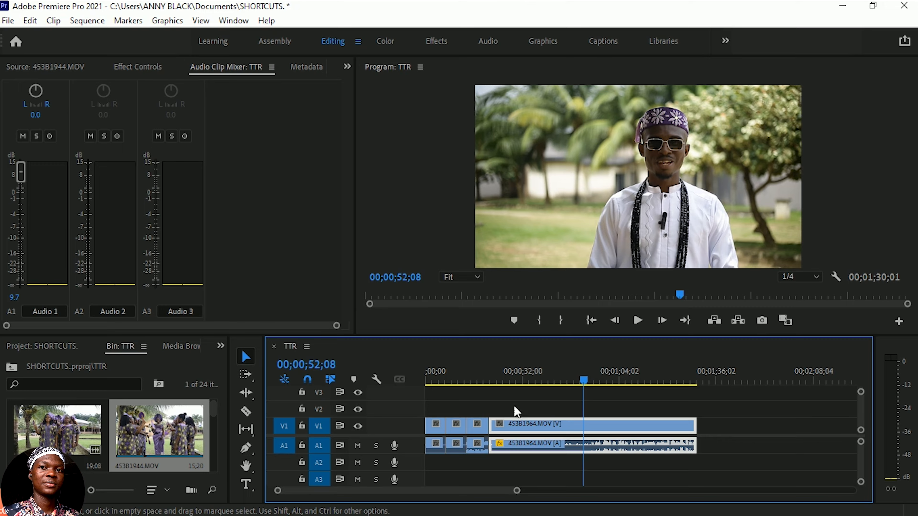
Deselect the clip and play the sequence from 00;00;52;08 to check the adjusted audio
left_click(523, 404)
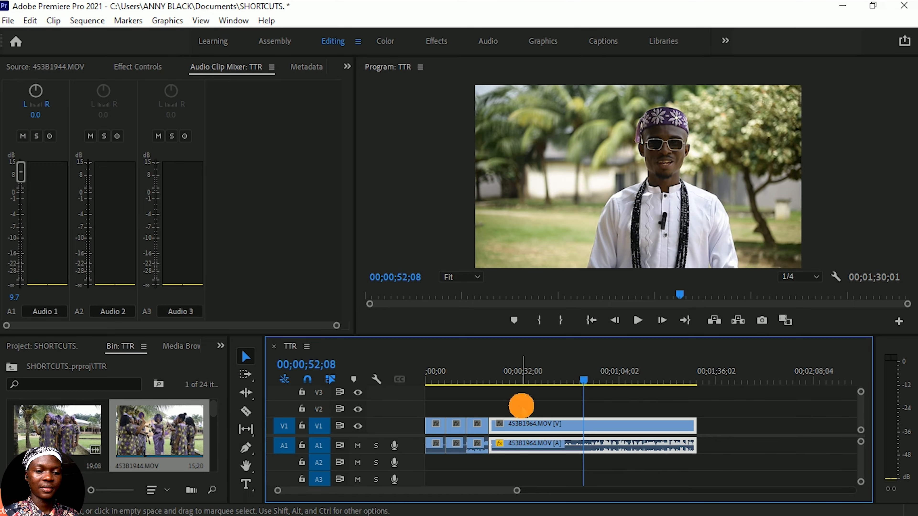
key("space")
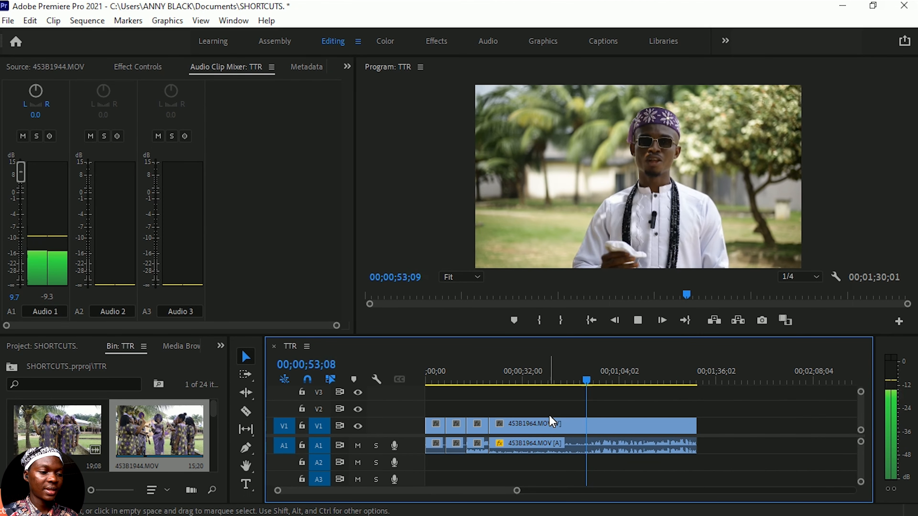
key("space")
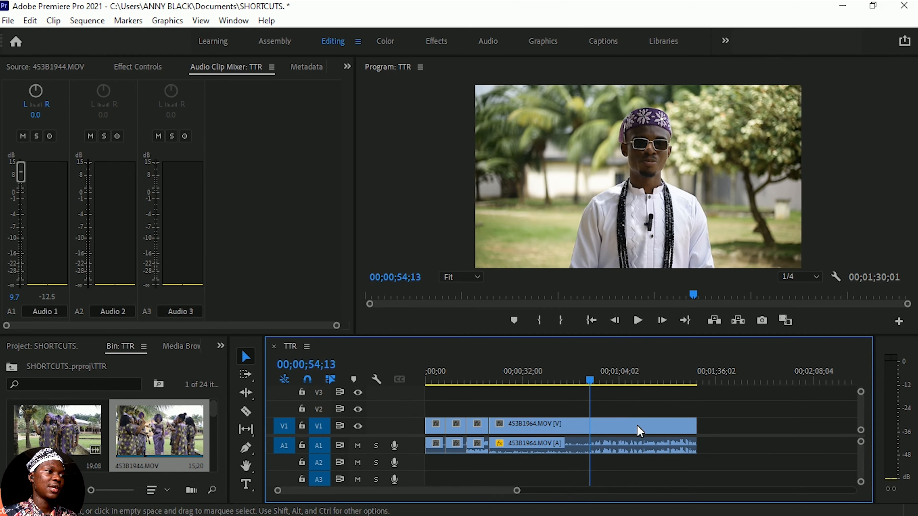
Show the Effects panel with its list of effect and transition categories
mouse_move(628, 426)
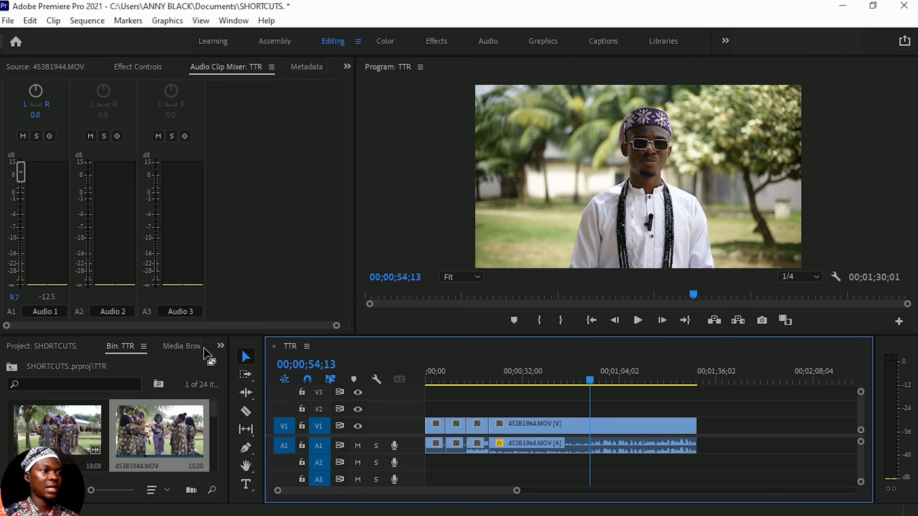
left_click(220, 347)
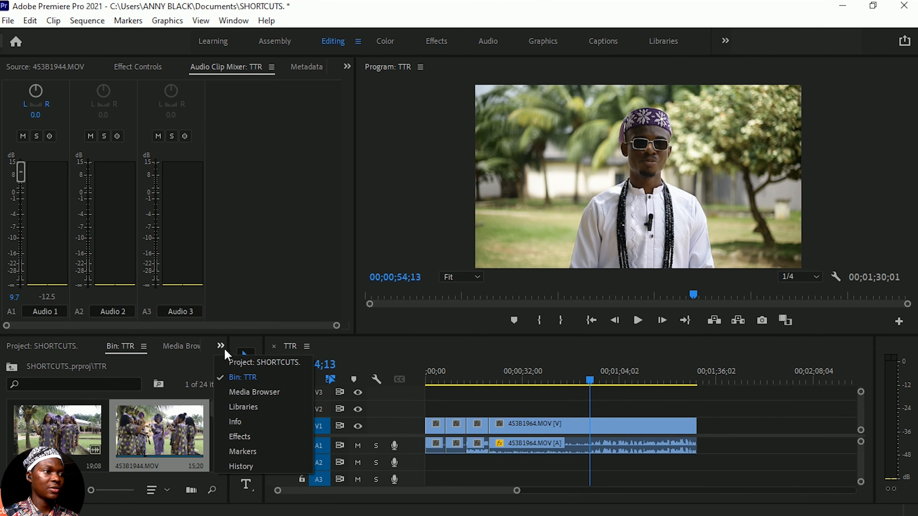
left_click(245, 437)
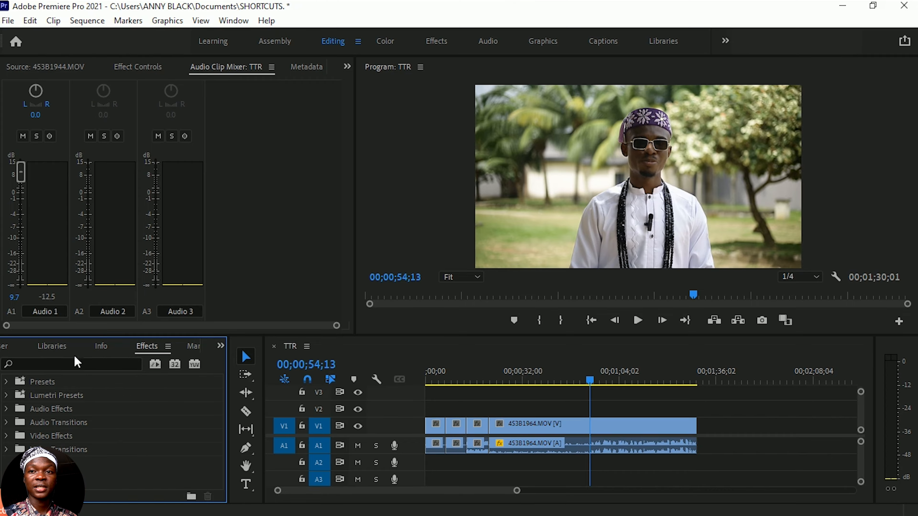
Show the SHORTCUTS project contents, bring the Effects panel back into view, and return focus to the TTR timeline
left_click(63, 349)
scroll(63, 350, "up", 1)
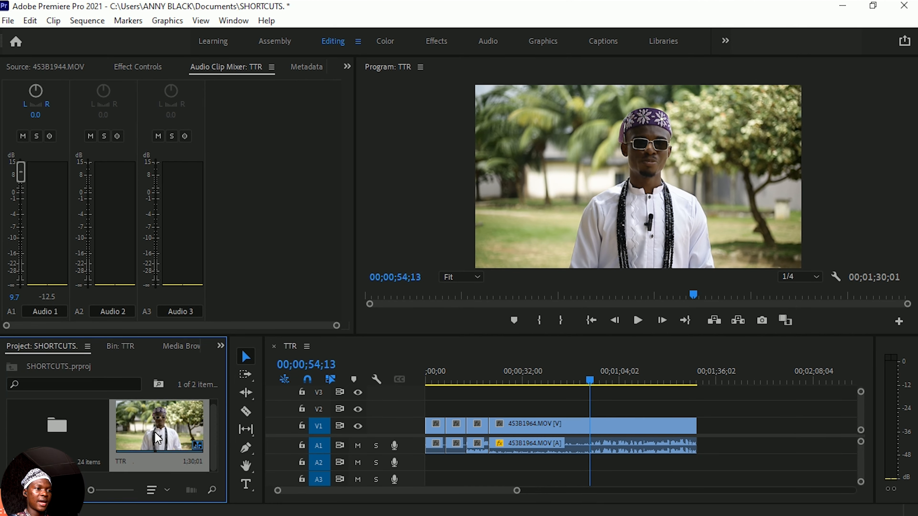
key("shift+7")
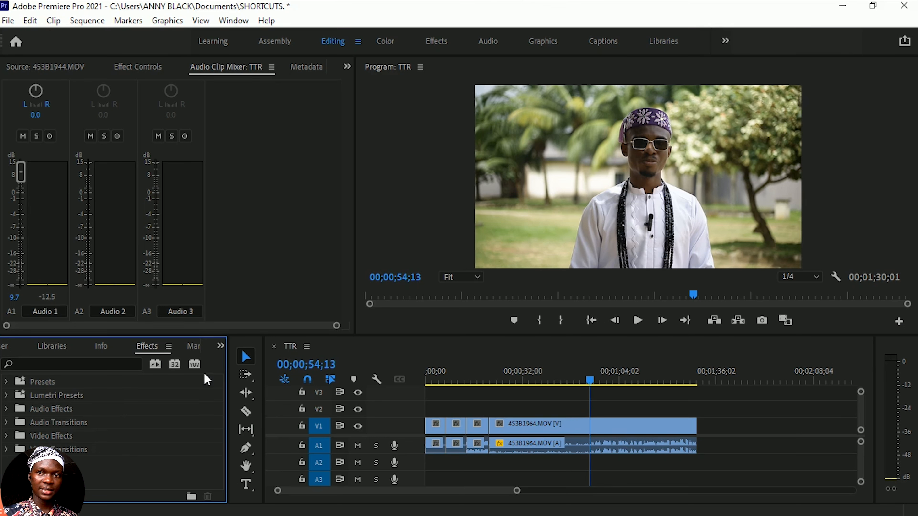
left_click(617, 407)
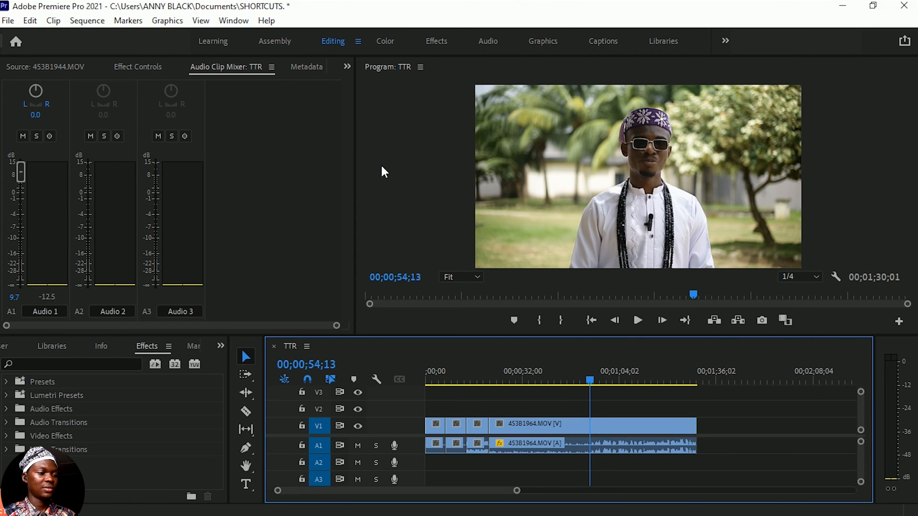
Show the Source Monitor and the SHORTCUTS project contents again, and play the TTR sequence briefly to 00;00;55;17
key("shift+2")
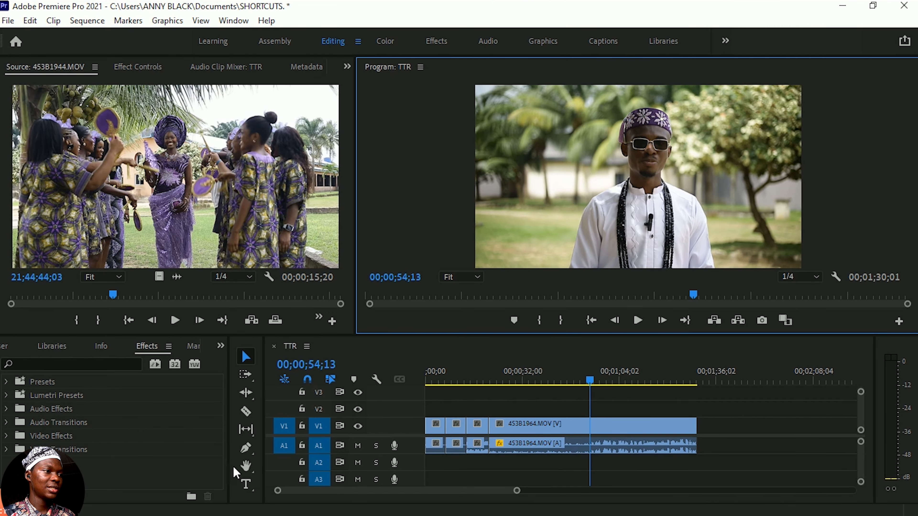
key("shift+1")
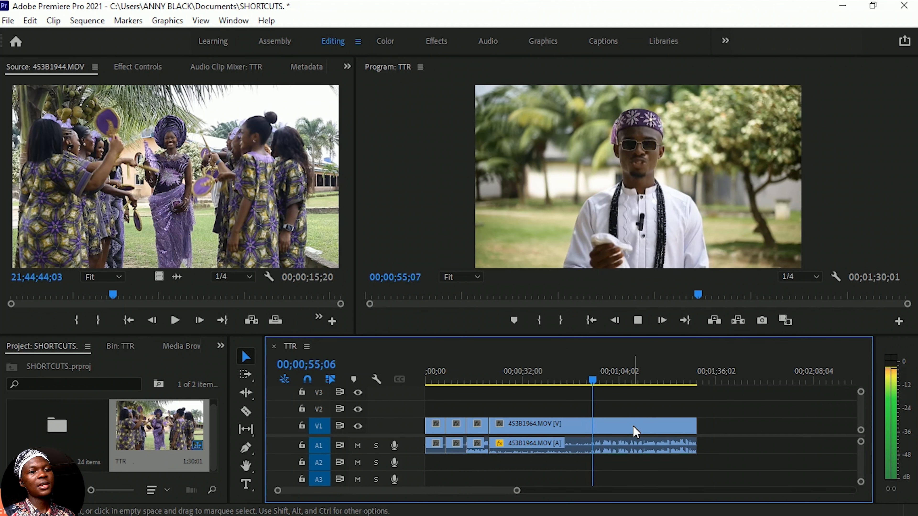
key("space")
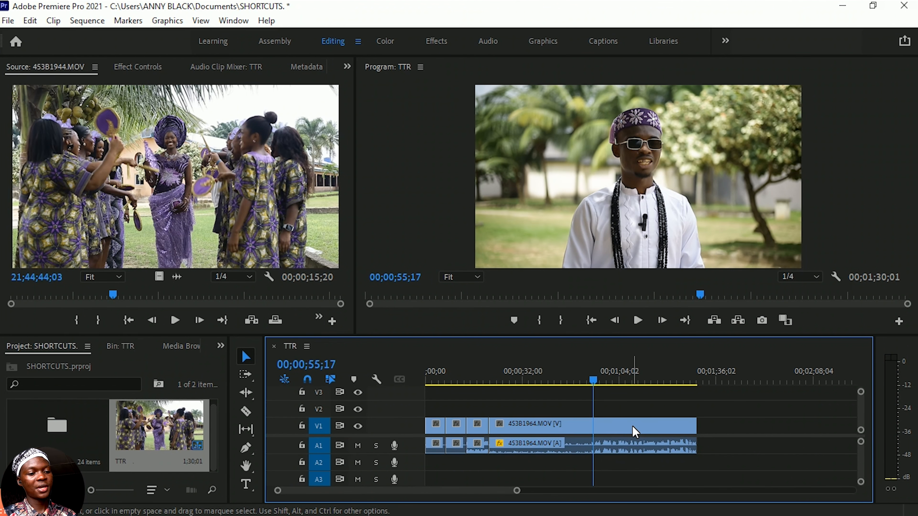
Select the 453B1964.MOV clip in the timeline and show its Effect Controls
left_click(633, 426)
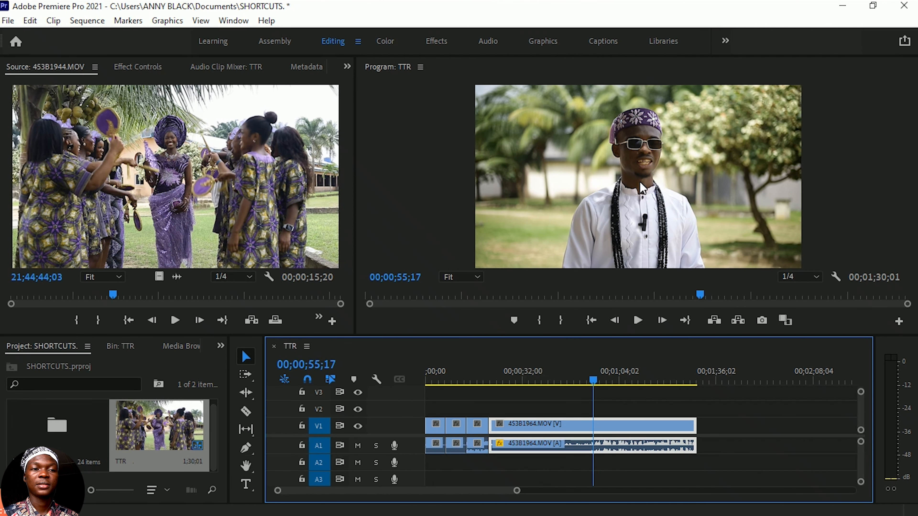
left_click(610, 412)
left_click(609, 426)
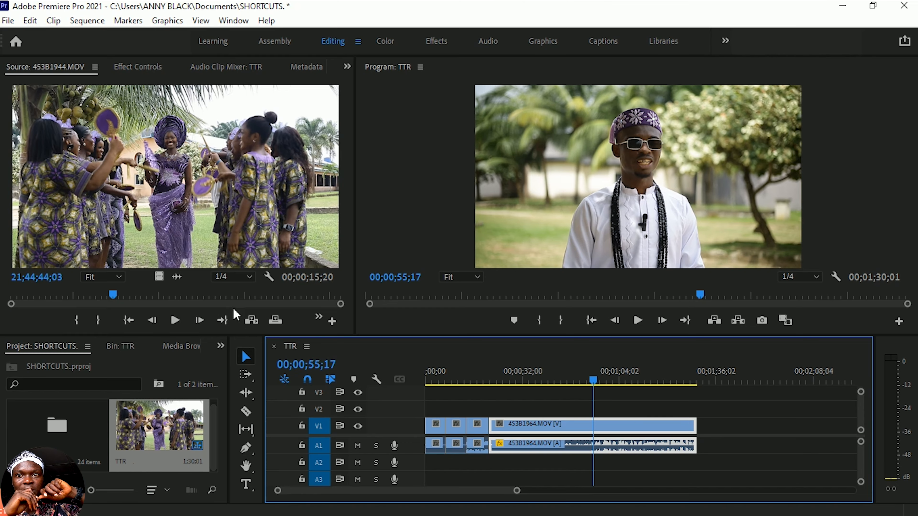
left_click(142, 67)
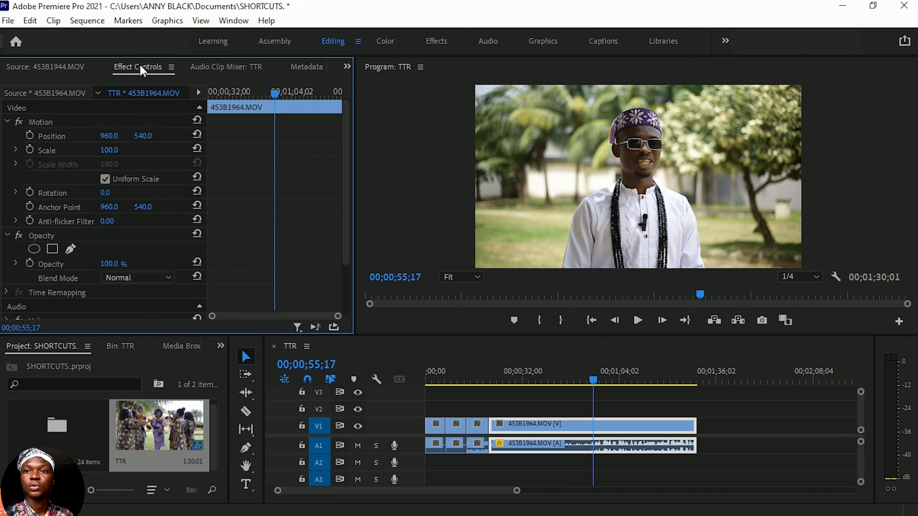
Show the Audio Clip Mixer, reselect the 453B1964.MOV clip in the timeline, and switch back to its Effect Controls
left_click(224, 71)
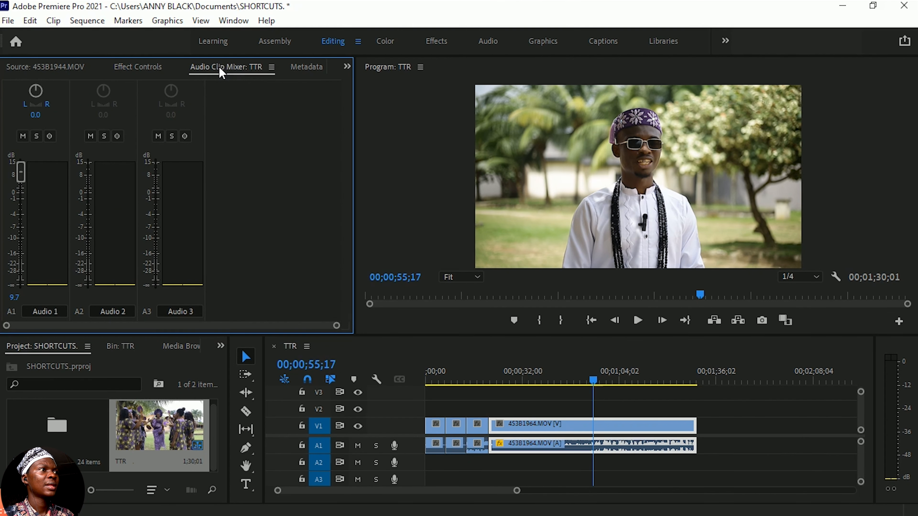
left_click(620, 407)
left_click(621, 442)
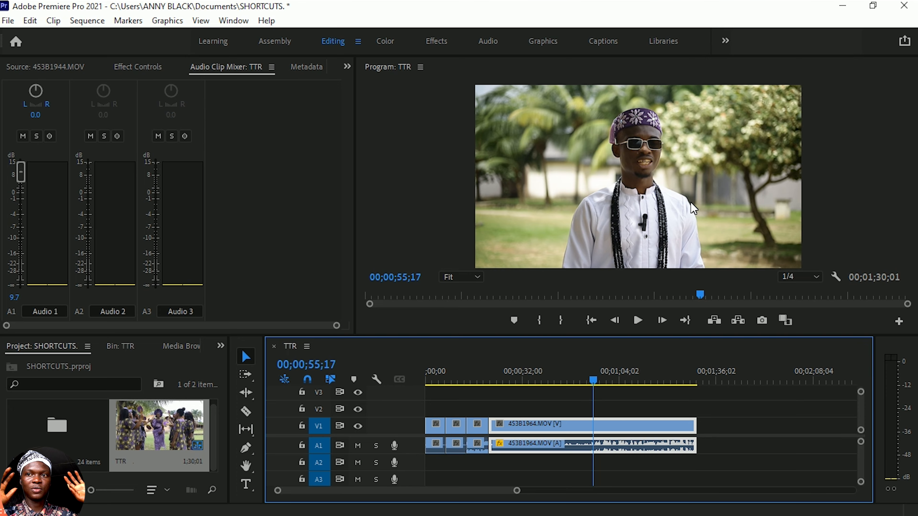
key("shift+5")
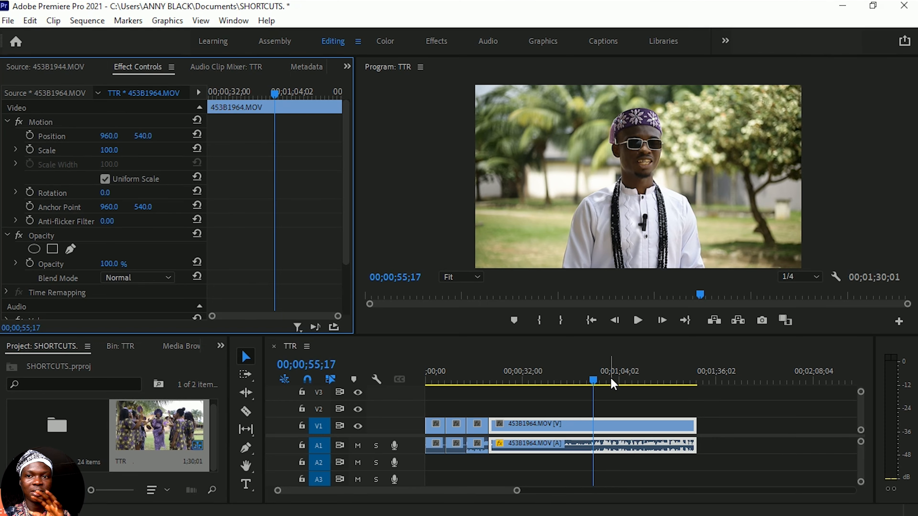
Show the Audio Clip Mixer and widen the Project panel to reveal its item creation controls
key("shift+9")
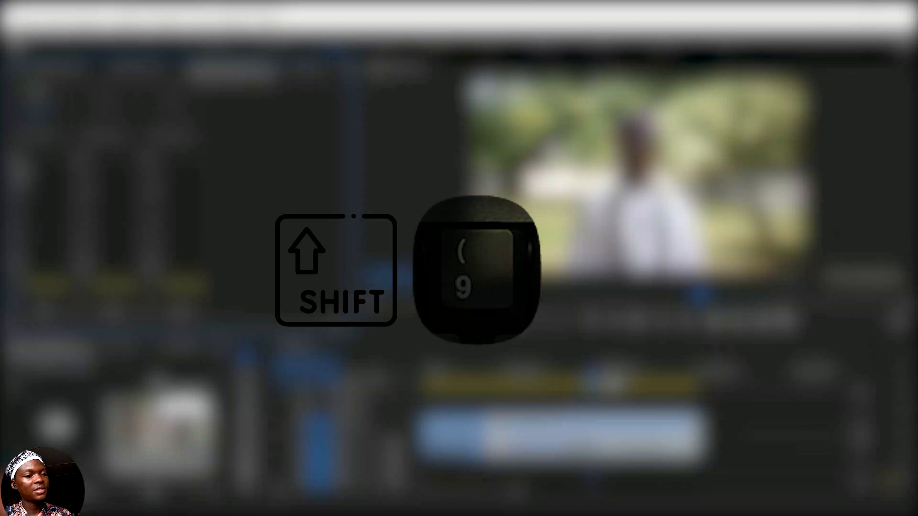
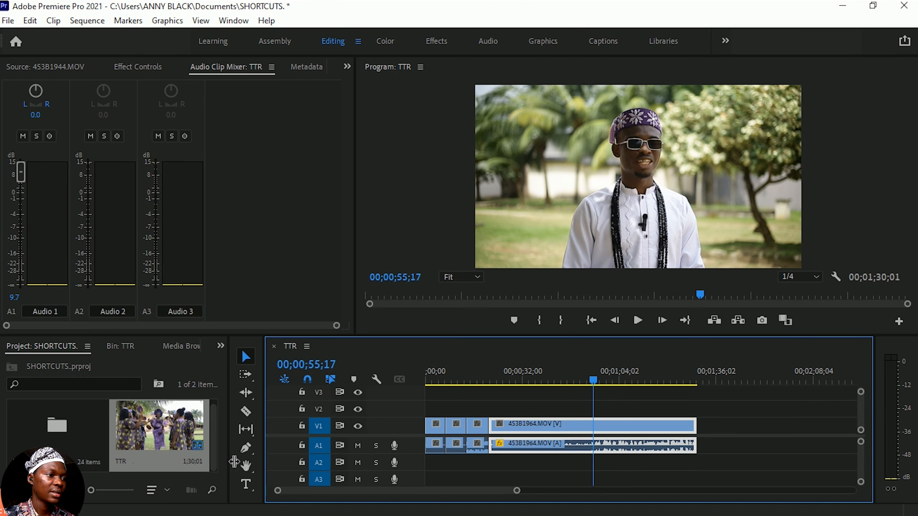
left_click_drag(235, 453, 305, 453)
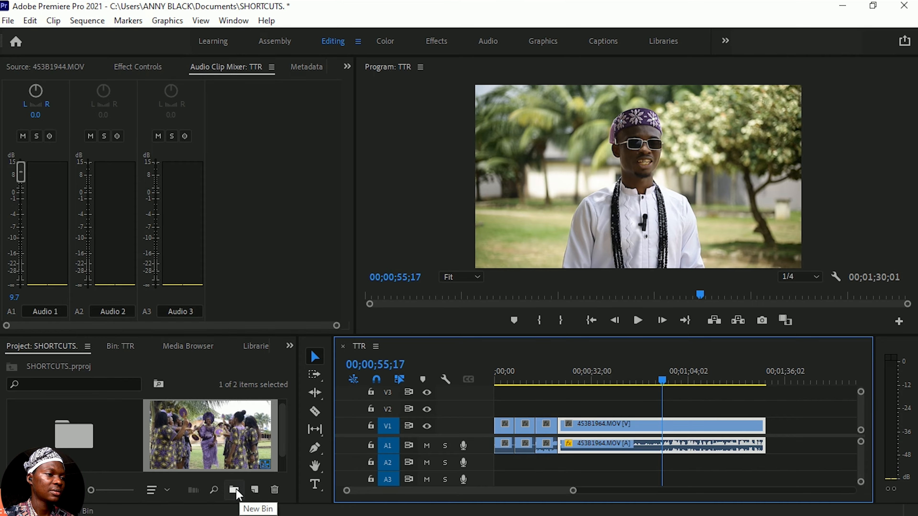
Create a 1920 × 1080 adjustment layer at 29.97 fps Drop-Frame with square pixels, and place it on V2 over the entire 453B1964.MOV clip
left_click(254, 491)
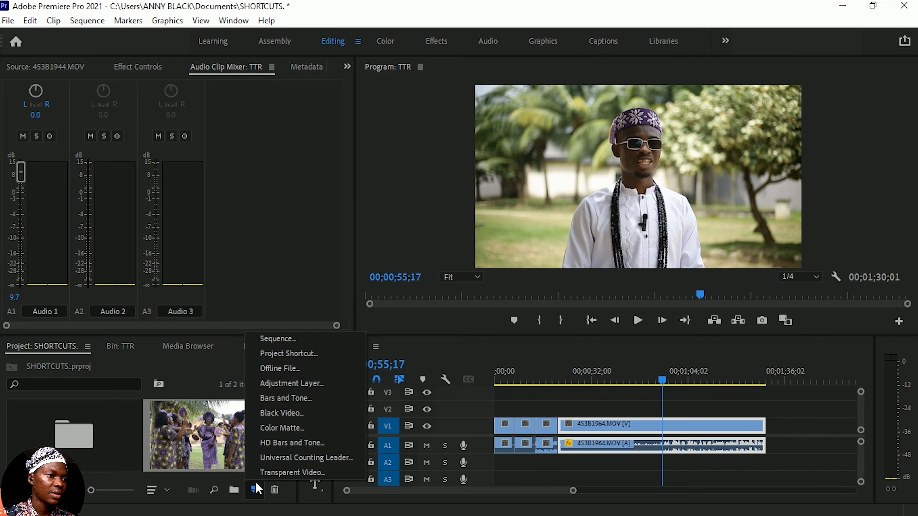
left_click(291, 384)
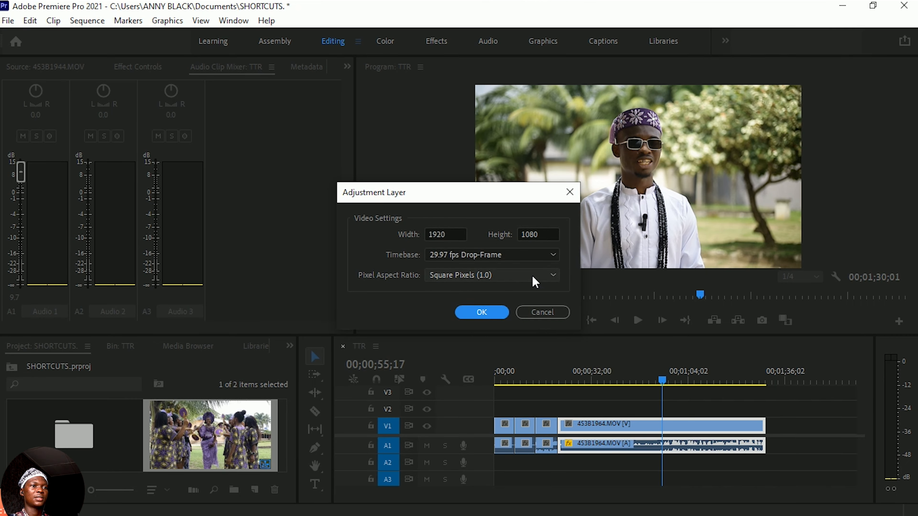
left_click(483, 312)
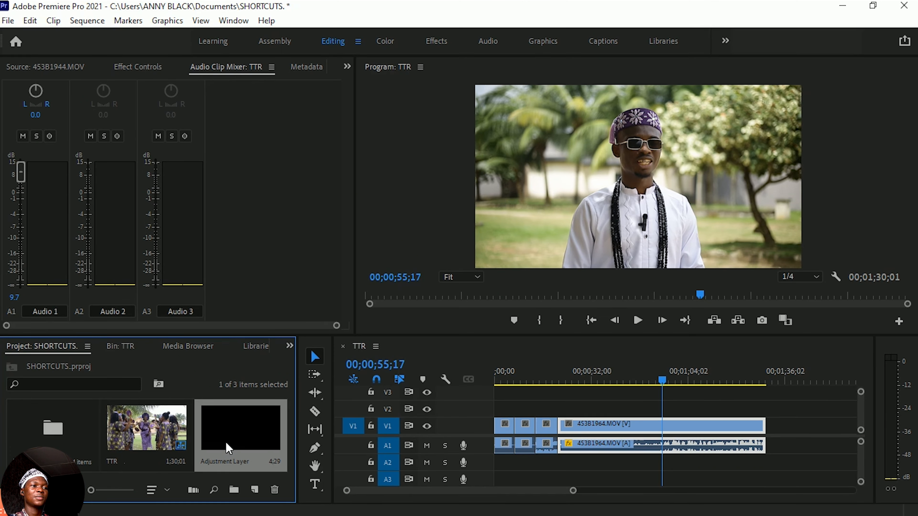
left_click_drag(226, 433, 765, 412)
left_click_drag(639, 416, 559, 414)
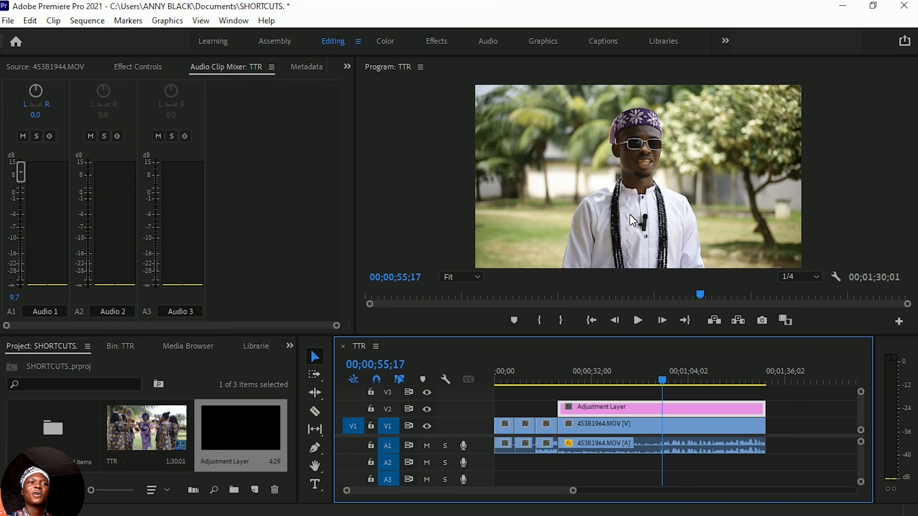
In the Color workspace, grade the adjustment layer with temperature 35.8, exposure 0.7, contrast 43.2, highlights -30.9, shadows -3.7, whites -18.5 and saturation 125.9
left_click(389, 44)
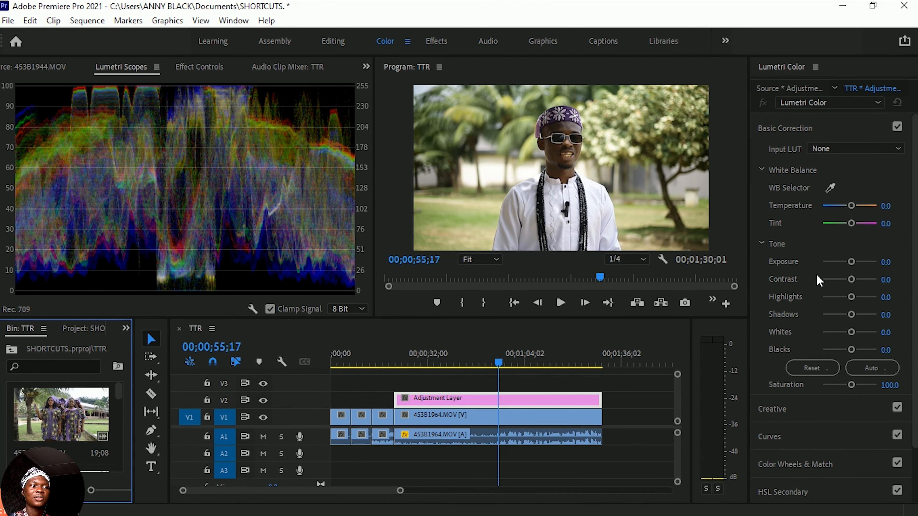
left_click_drag(852, 263, 852, 263)
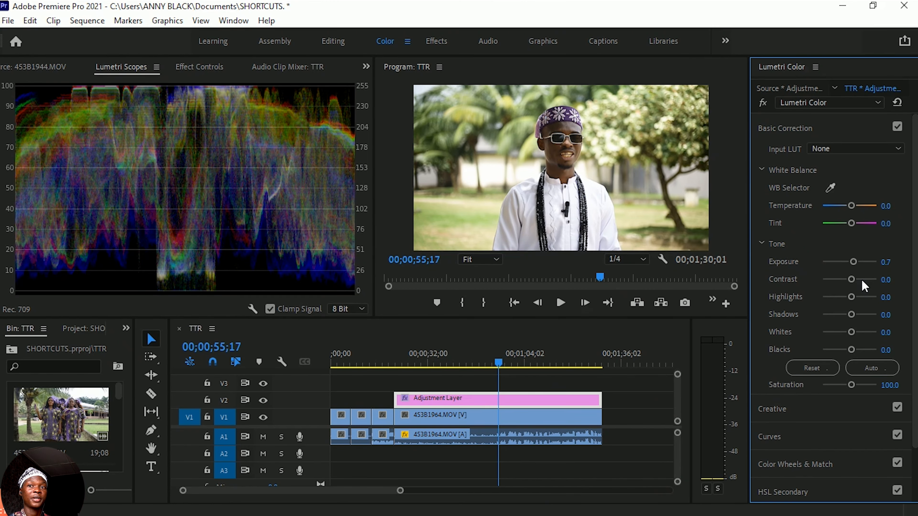
left_click_drag(852, 280, 843, 330)
left_click_drag(851, 205, 859, 206)
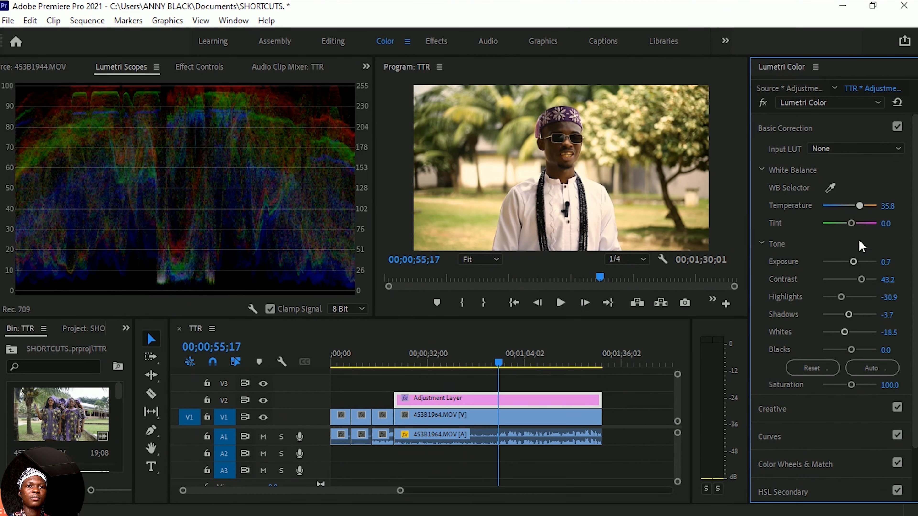
left_click_drag(852, 385, 857, 385)
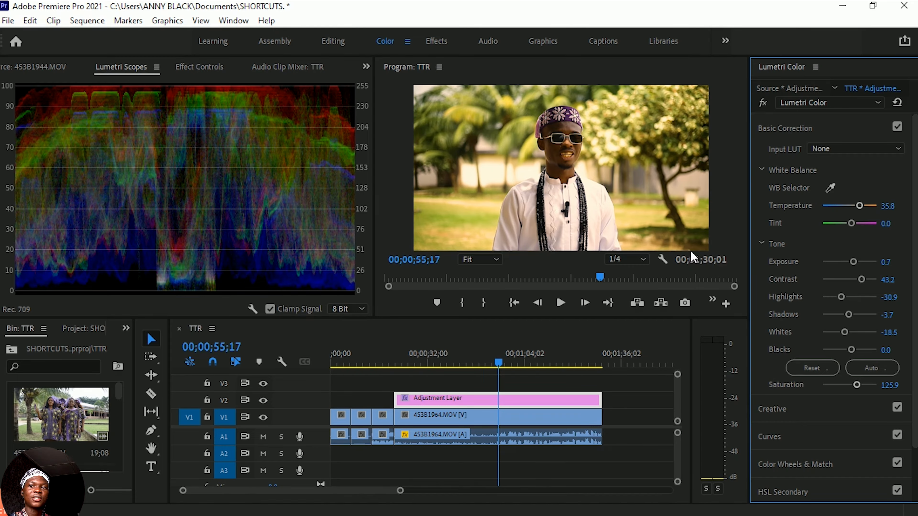
Toggle the visibility of track V2 to compare the picture with and without the adjustment layer's grade
left_click(483, 402)
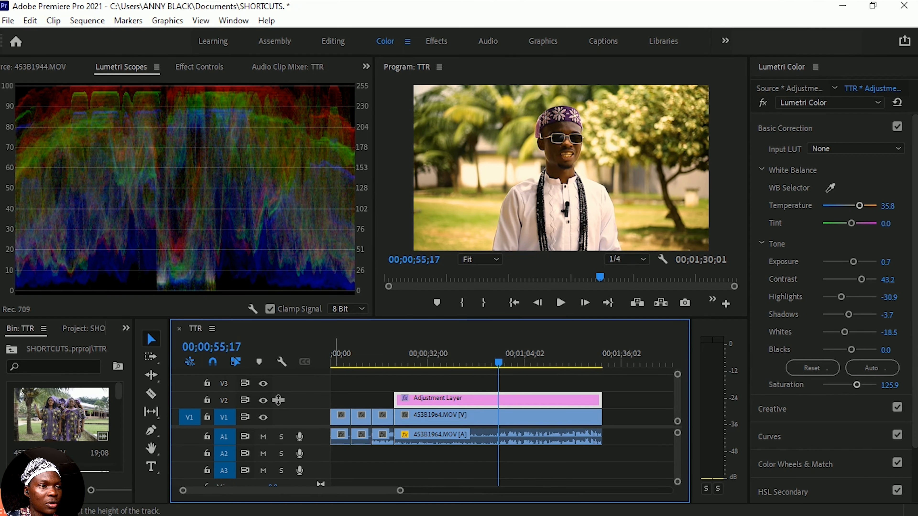
left_click(263, 400)
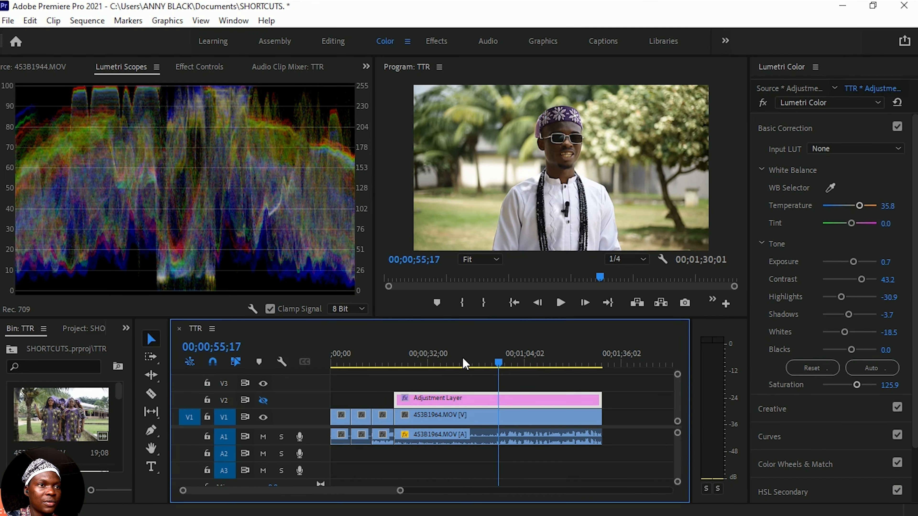
left_click(264, 400)
left_click(264, 401)
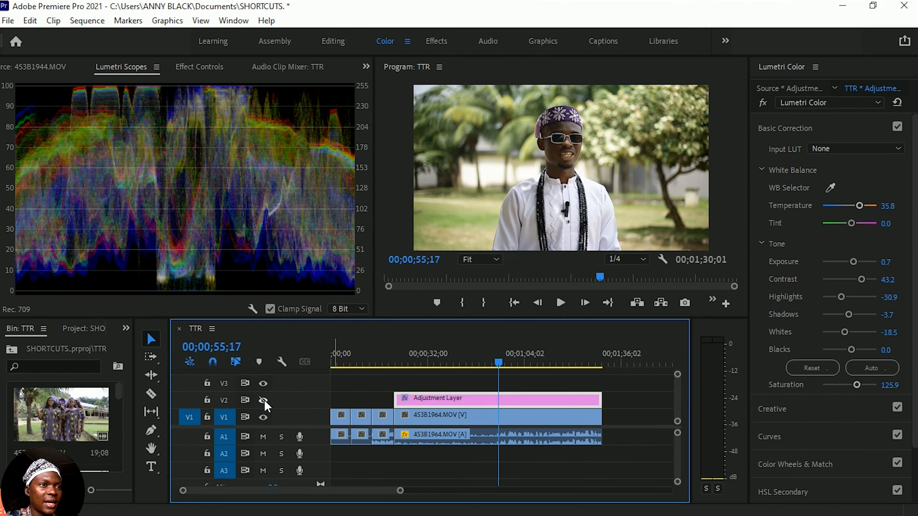
left_click(264, 402)
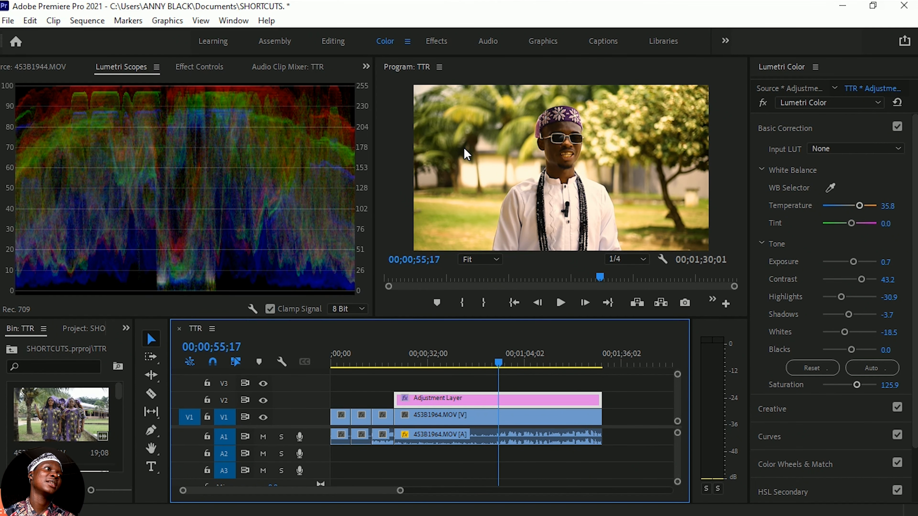
Show the adjustment layer's Effect Controls and look over its Opacity and Lumetri Color settings
key("shift+5")
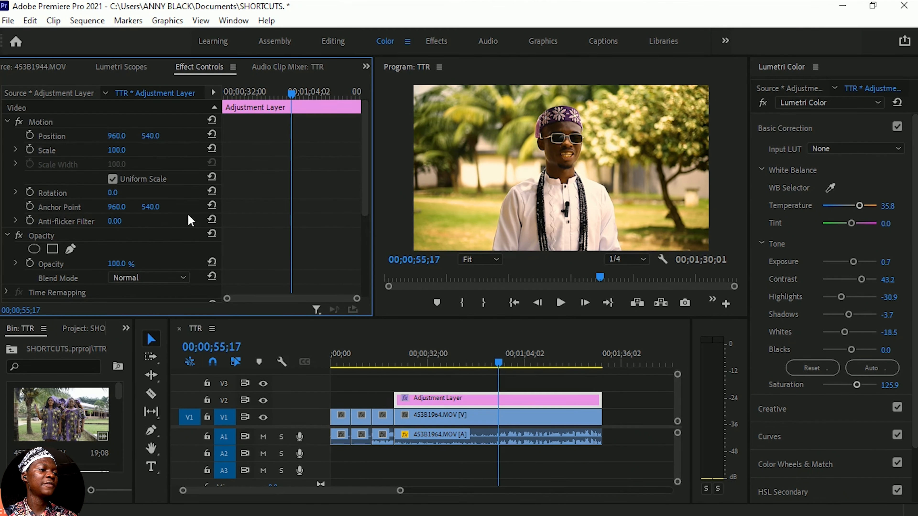
scroll(71, 188, "down", 5)
scroll(69, 205, "down", 1)
scroll(86, 213, "down", 2)
scroll(90, 221, "up", 3)
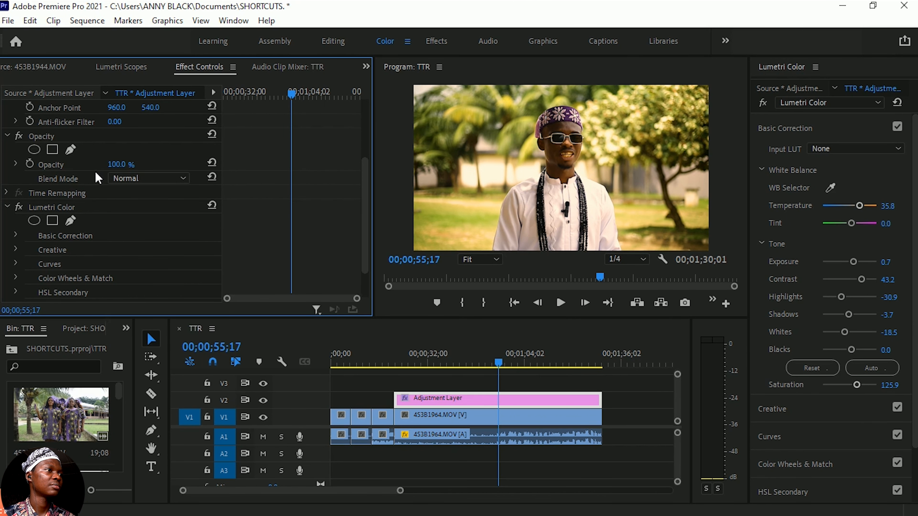
Try the adjustment layer's opacity at 68% and 74%, and restore it to 100%
left_click_drag(121, 164, 117, 164)
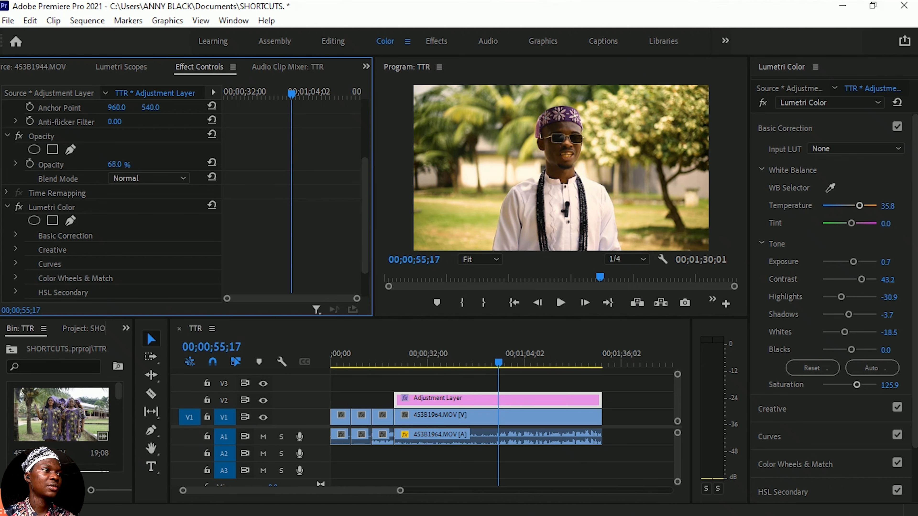
left_click_drag(118, 165, 134, 168)
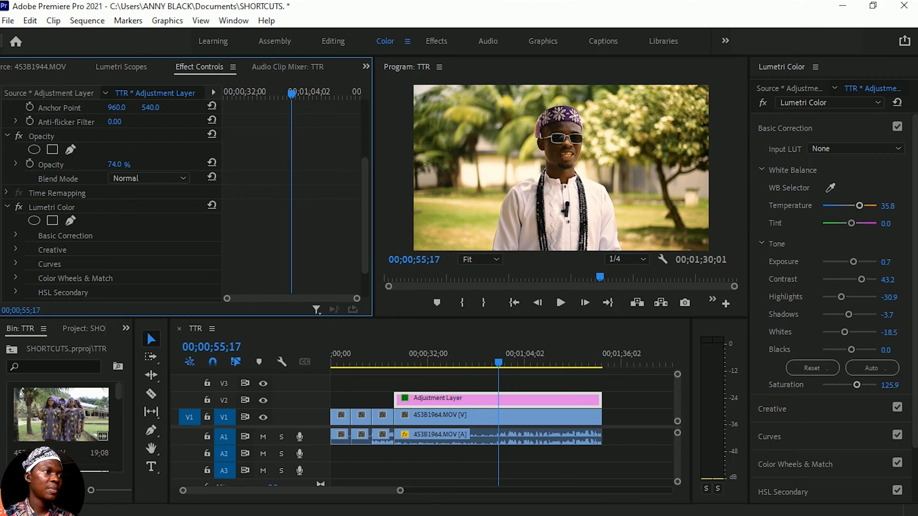
left_click_drag(117, 164, 144, 164)
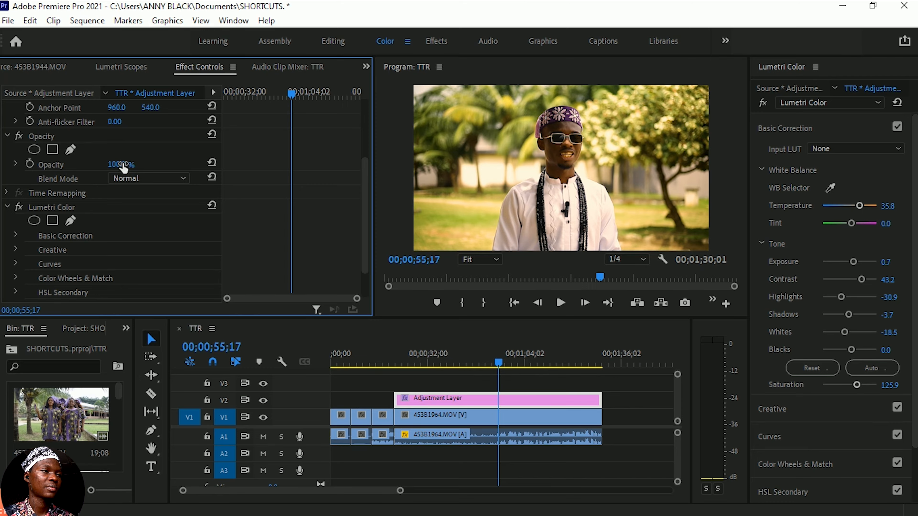
Set the adjustment layer's opacity to 50% and compare the softened grade using V2's visibility
left_click(129, 165)
type("50")
key("Return")
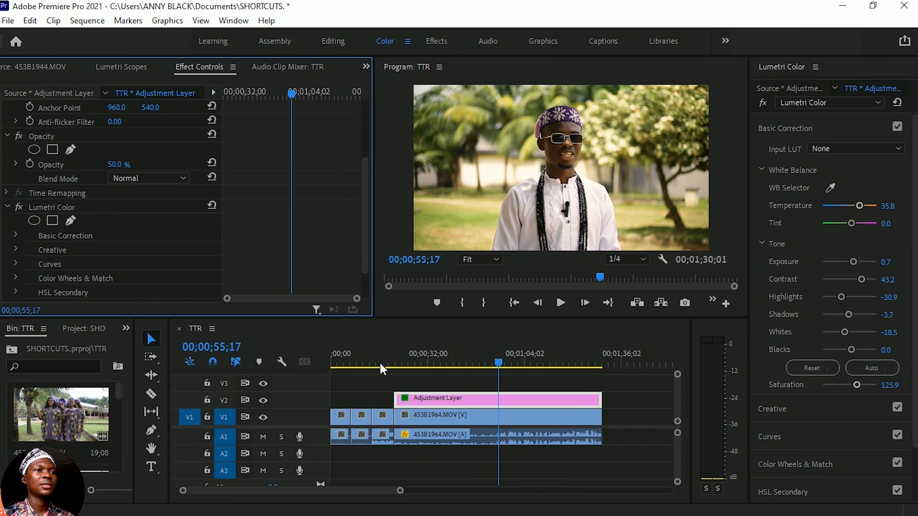
left_click(265, 402)
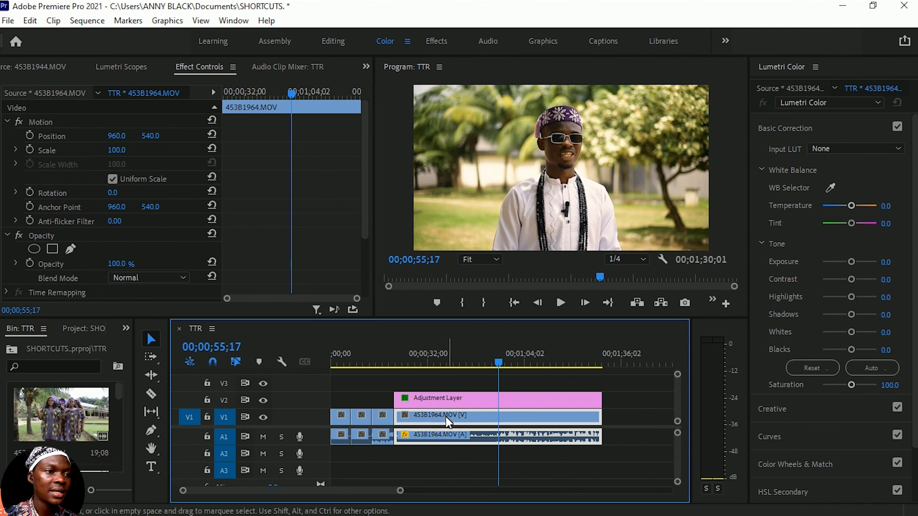
Try the adjustment layer farther along V2, partly off the 453B1964.MOV clip, and return it to cover the whole clip
left_click_drag(416, 398, 566, 405)
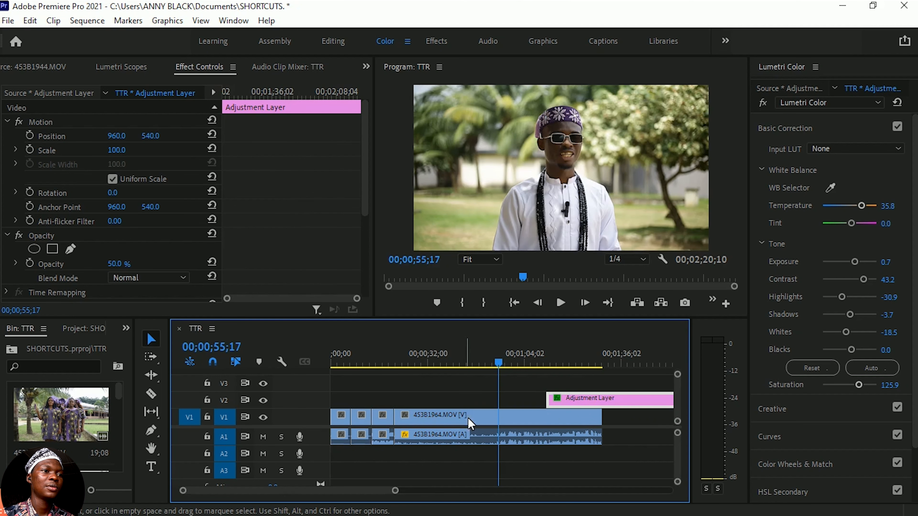
left_click(499, 419)
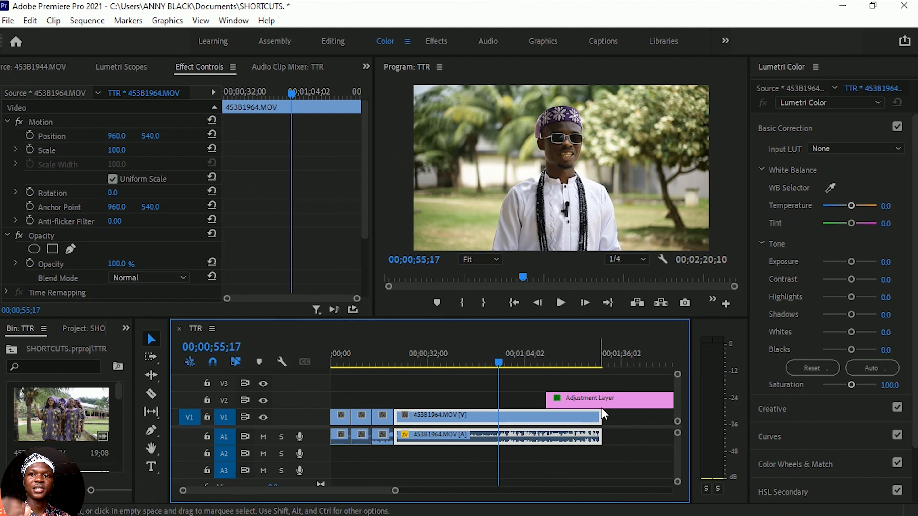
left_click_drag(618, 402, 482, 398)
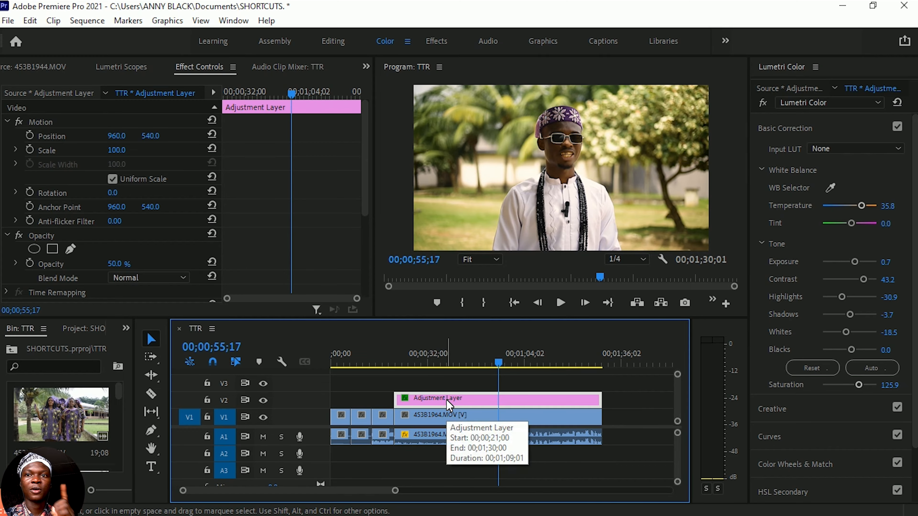
Move the adjustment layer on V2 to directly after the 453B1964.MOV clip and return the playhead to the sequence start
left_click_drag(415, 400, 623, 404)
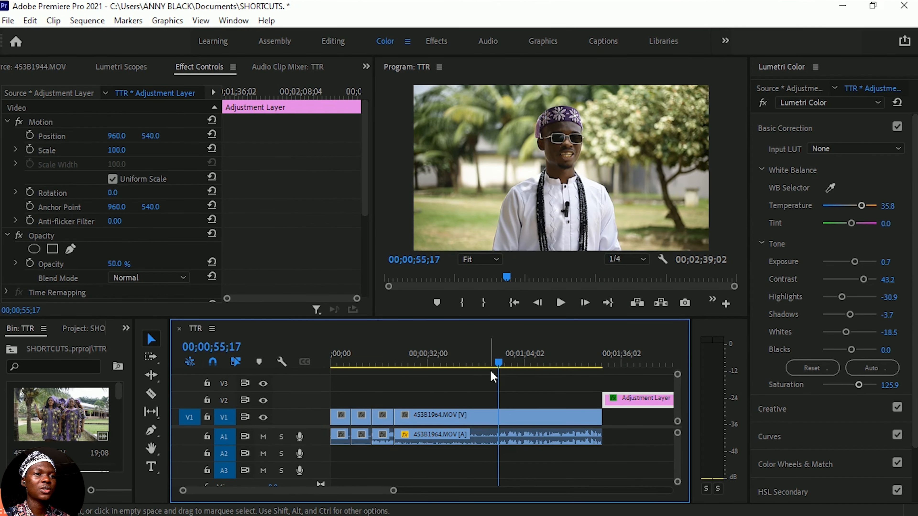
left_click_drag(499, 363, 262, 378)
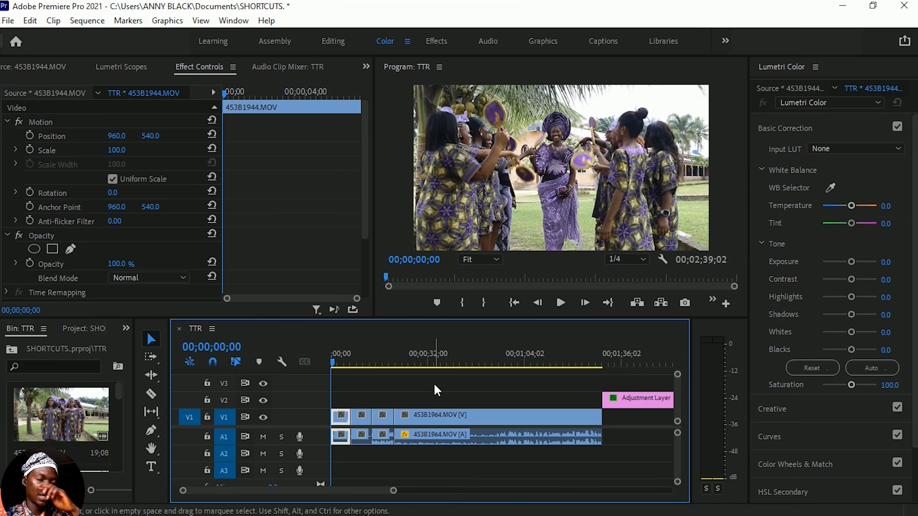
mouse_move(339, 362)
left_mouse_down()
mouse_move(405, 370)
mouse_move(327, 373)
left_mouse_up()
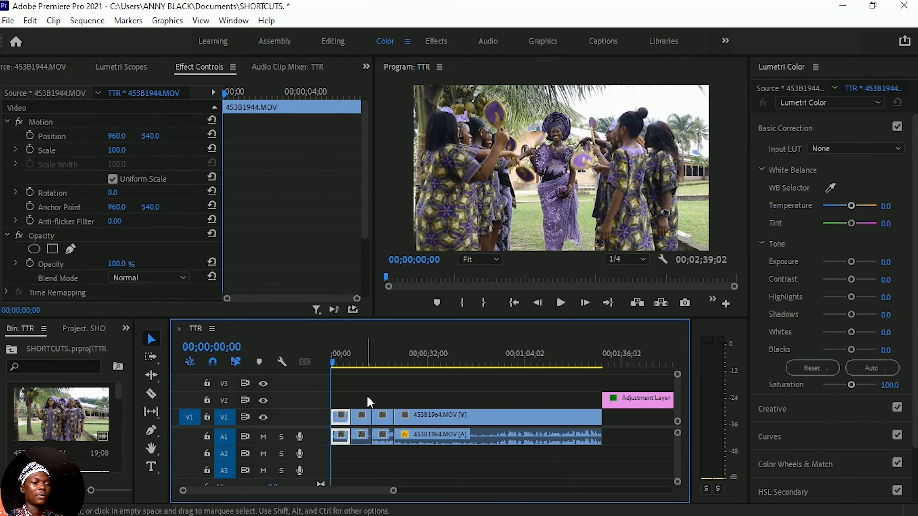
Play the TTR sequence across the first cut to 00;00;08;07 and select the 453B1945.MOV clip at the playhead
scroll(370, 405, "up", 5)
scroll(376, 410, "up", 2)
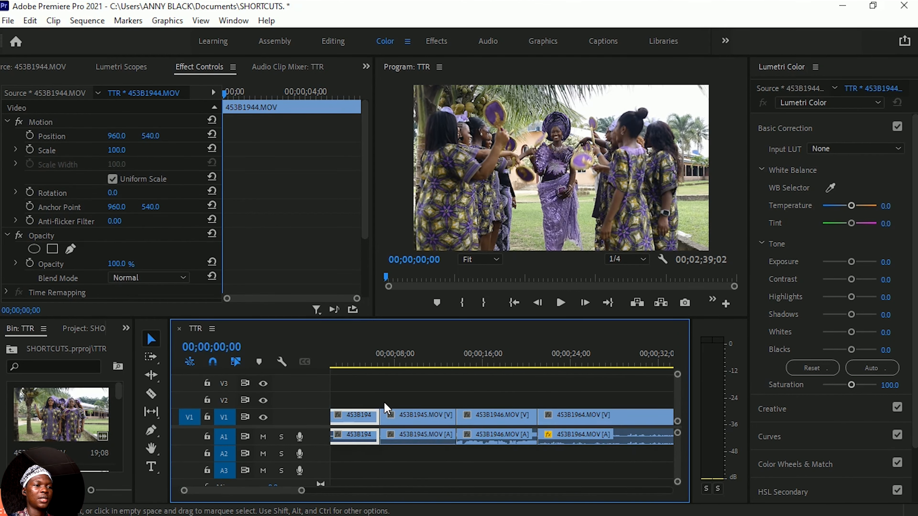
left_click(380, 362)
key("space")
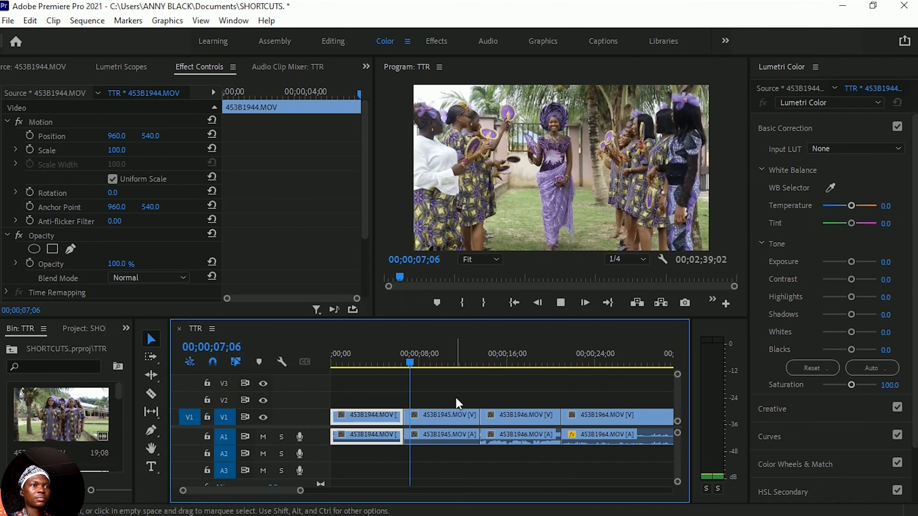
key("space")
key("d")
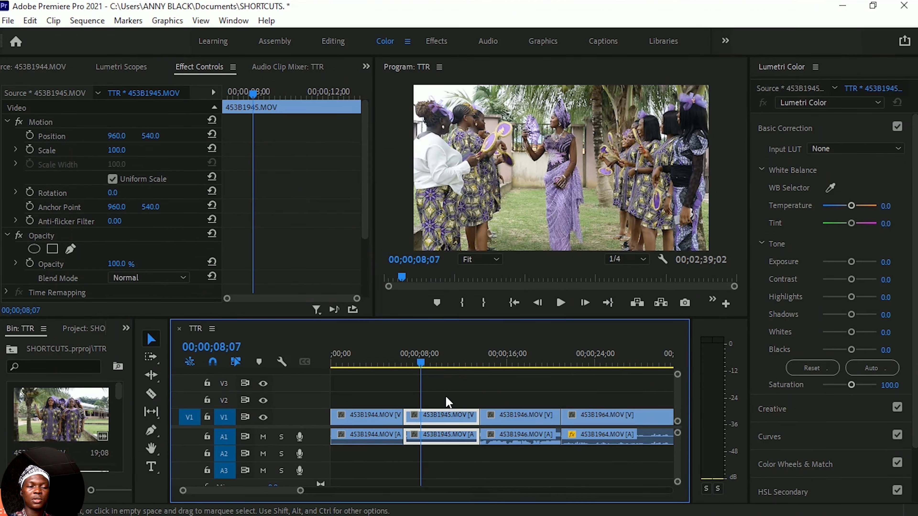
Apply the default transitions to the cut between 453B1944.MOV and 453B1945.MOV, and place the playhead before it at 00;00;05;22
right_click(409, 420)
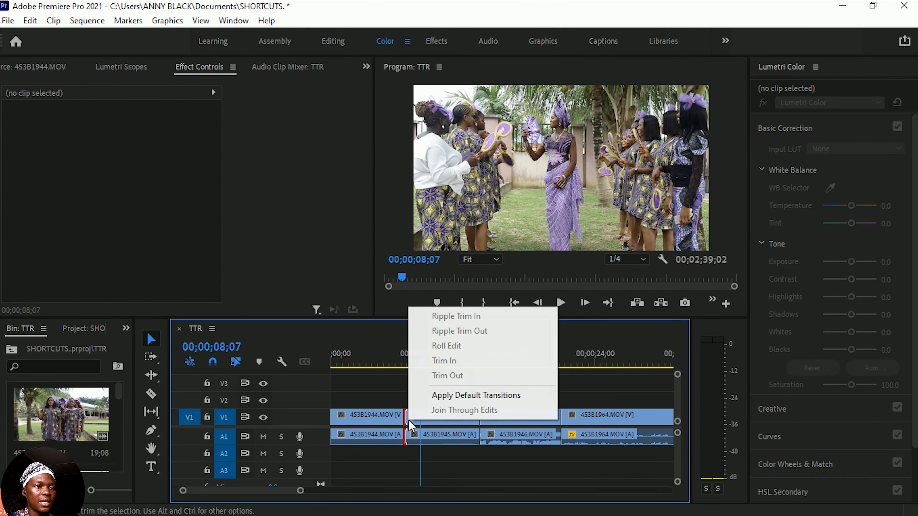
left_click(453, 401)
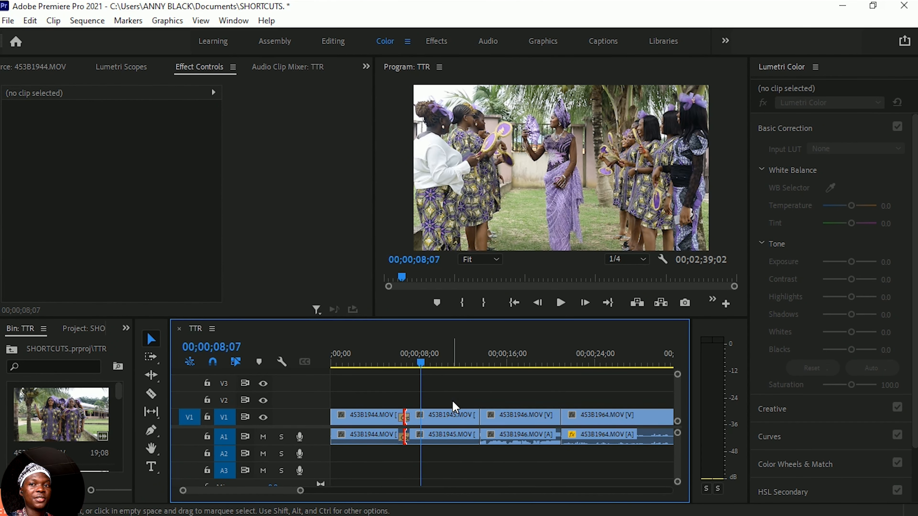
left_click(395, 364)
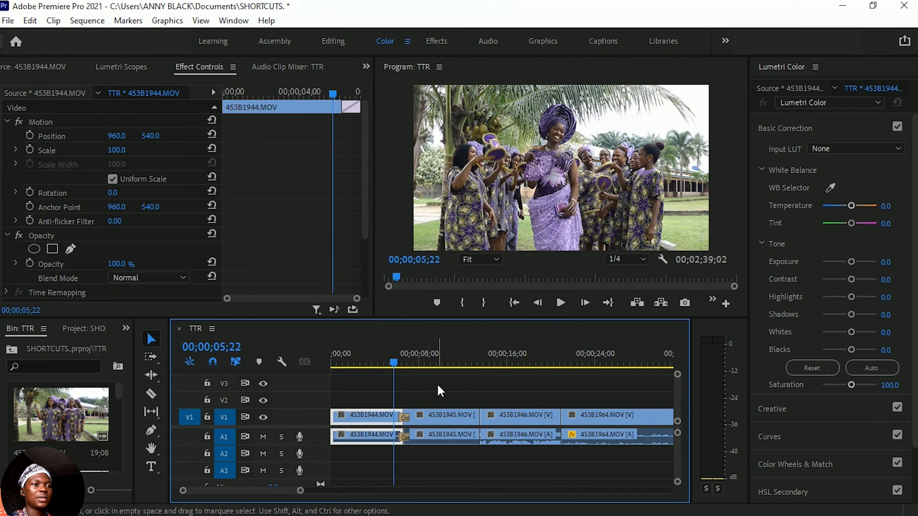
key("equal")
key("equal")
key("equal")
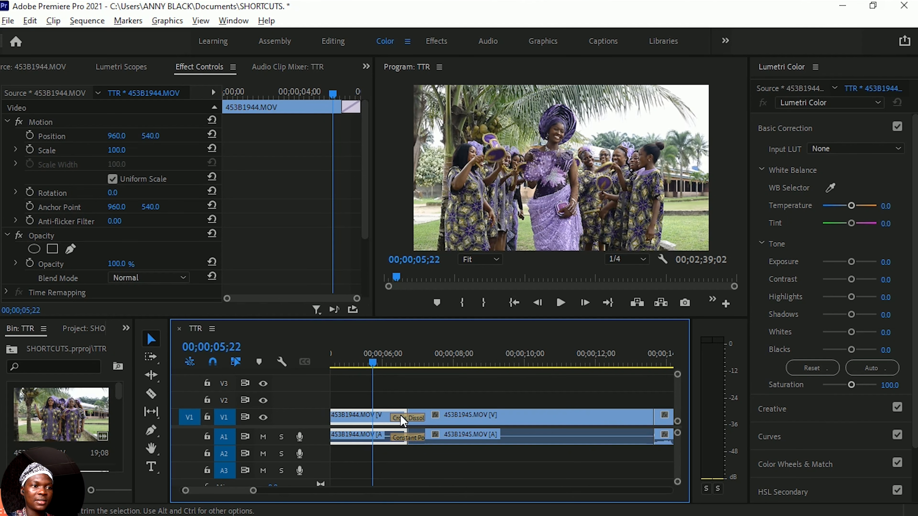
Play the TTR sequence through the transition between 453B1944.MOV and 453B1945.MOV, stopping at 00;00;07;23
key("equal")
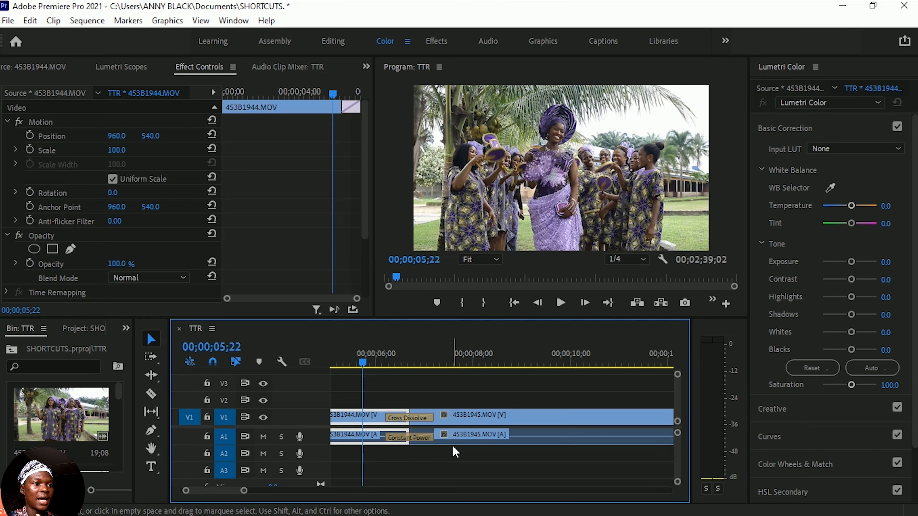
key("space")
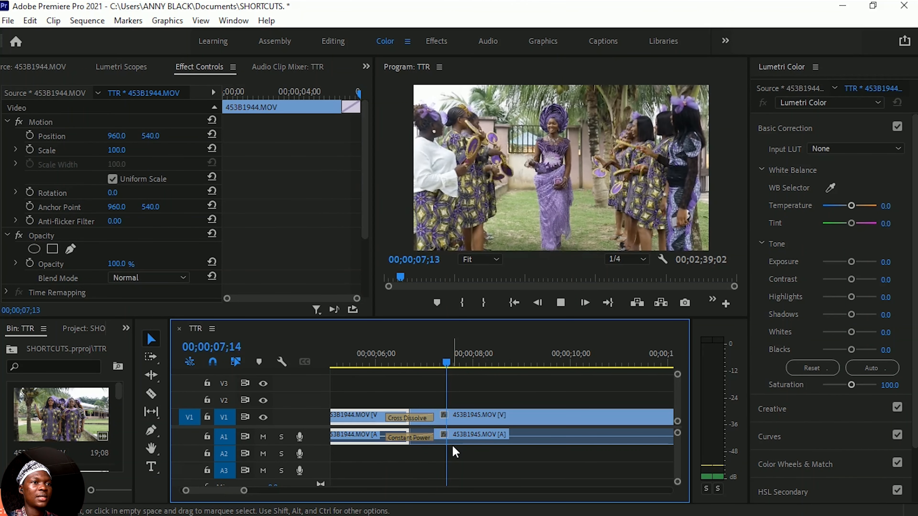
key("space")
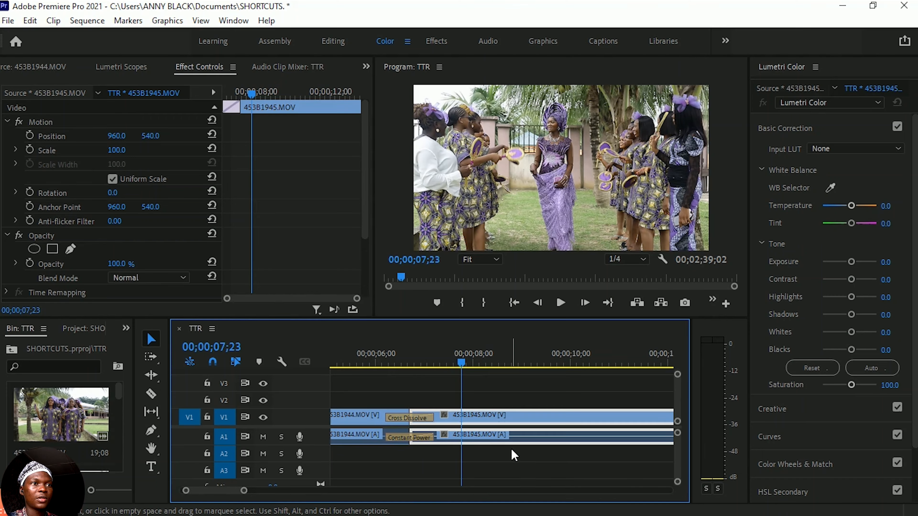
Try a marquee selection of every clip in the TTR sequence, including the adjustment layer, and clear the selection
scroll(478, 434, "down", 1)
scroll(478, 433, "down", 5)
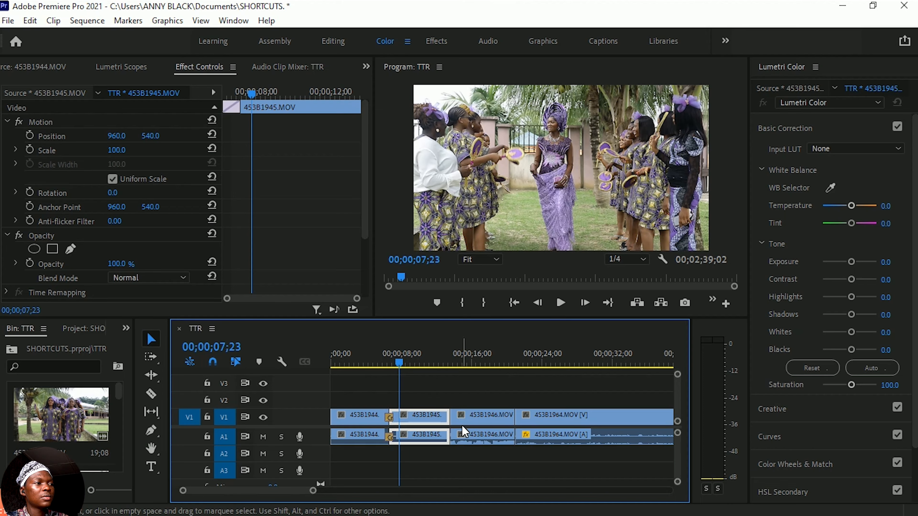
key("minus")
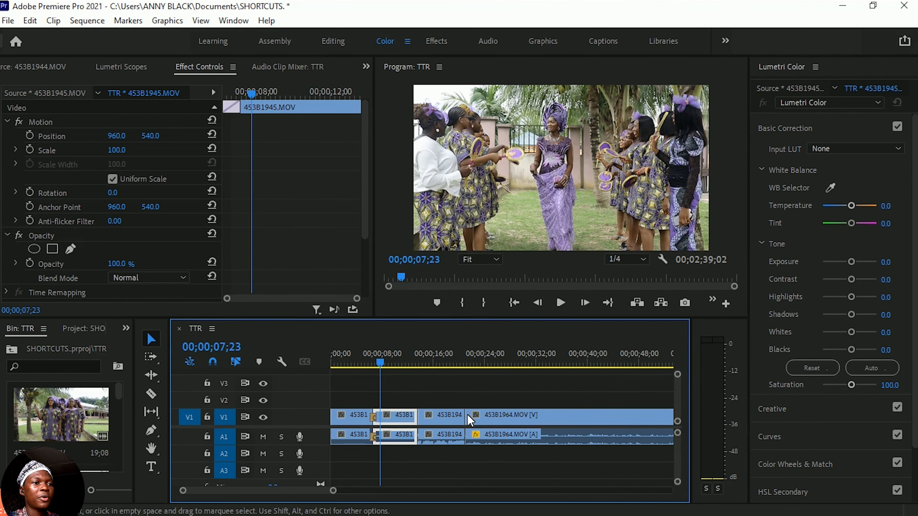
left_click(409, 395)
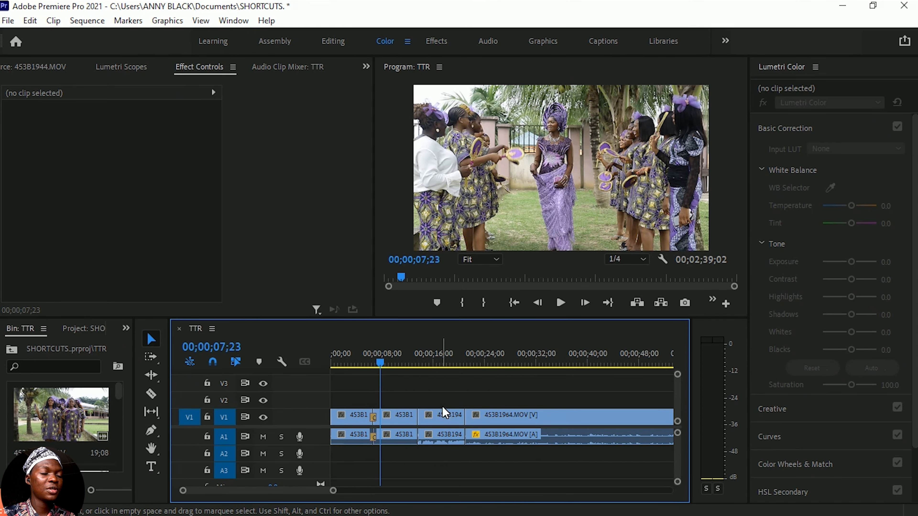
key("backslash")
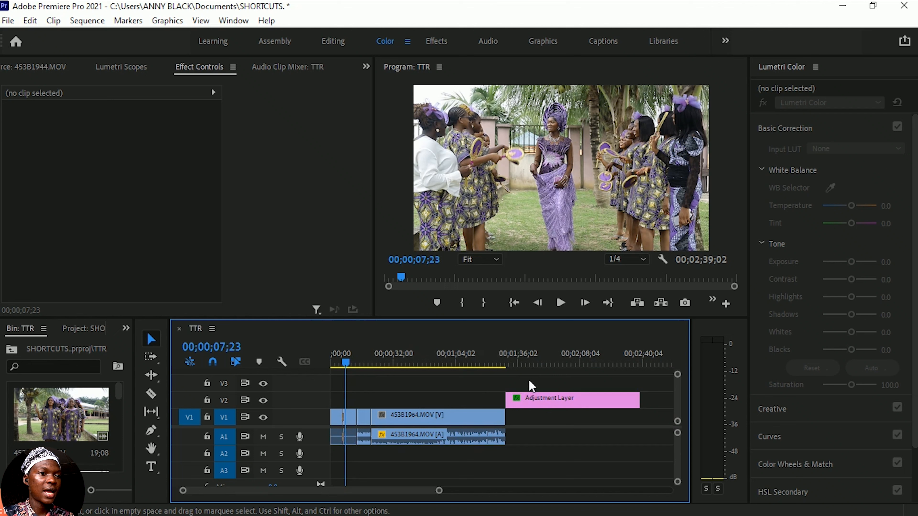
left_click_drag(546, 386, 488, 425)
left_click_drag(522, 378, 289, 470)
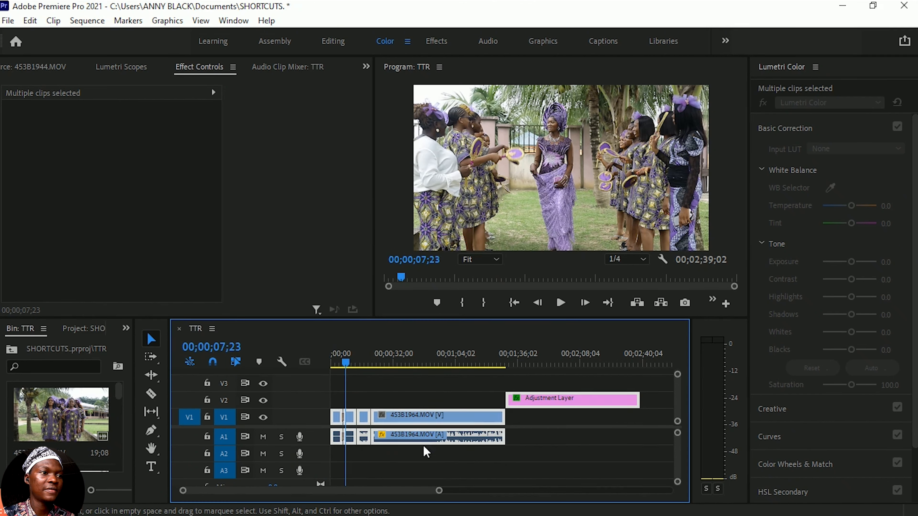
left_click(467, 380)
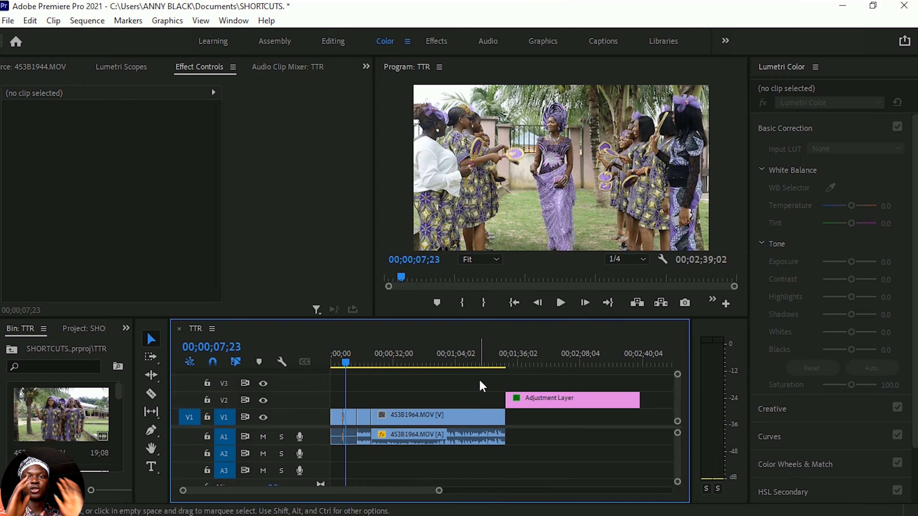
Select all clips in the TTR sequence and apply the default video transition to all of them at once
key("ctrl+a")
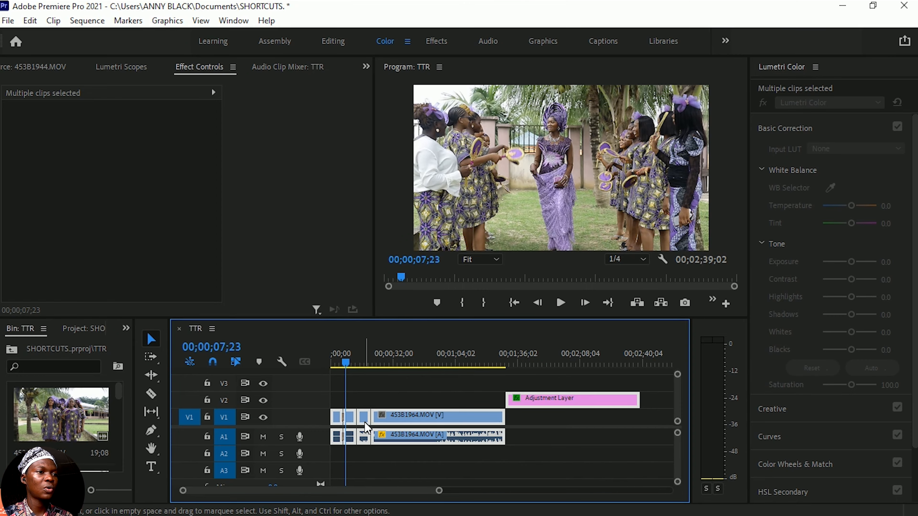
left_click_drag(365, 423, 366, 423)
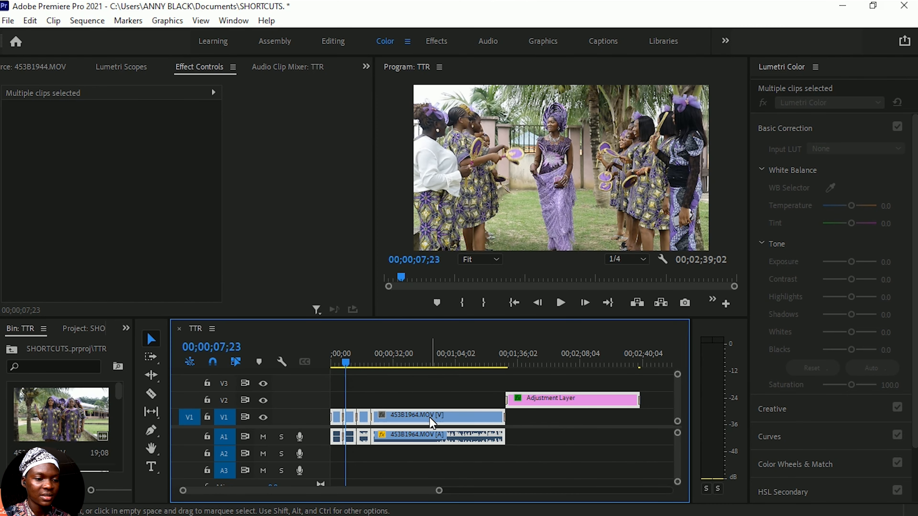
key("equal")
key("equal")
key("equal")
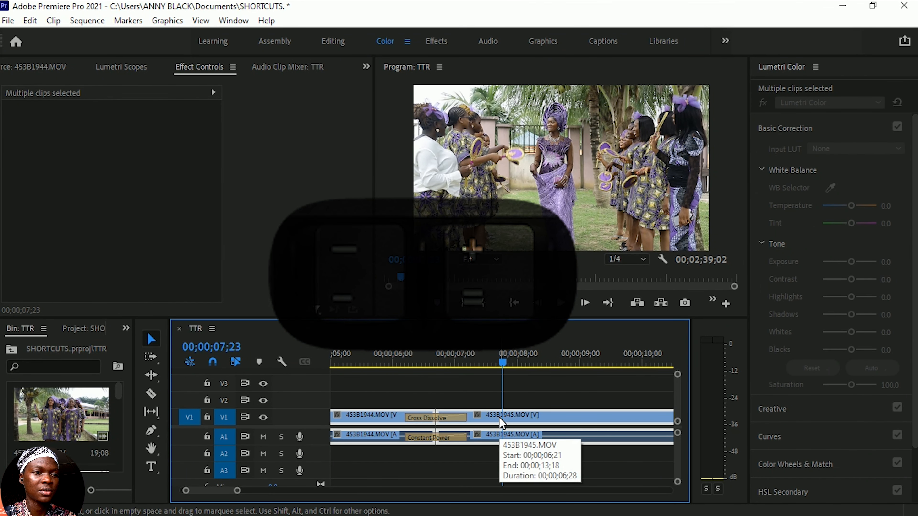
key("minus")
key("minus")
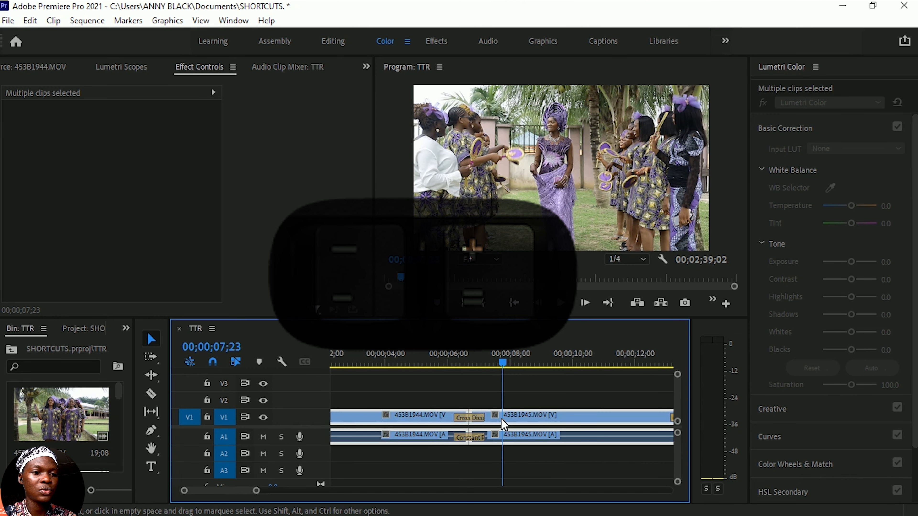
key("minus")
key("minus")
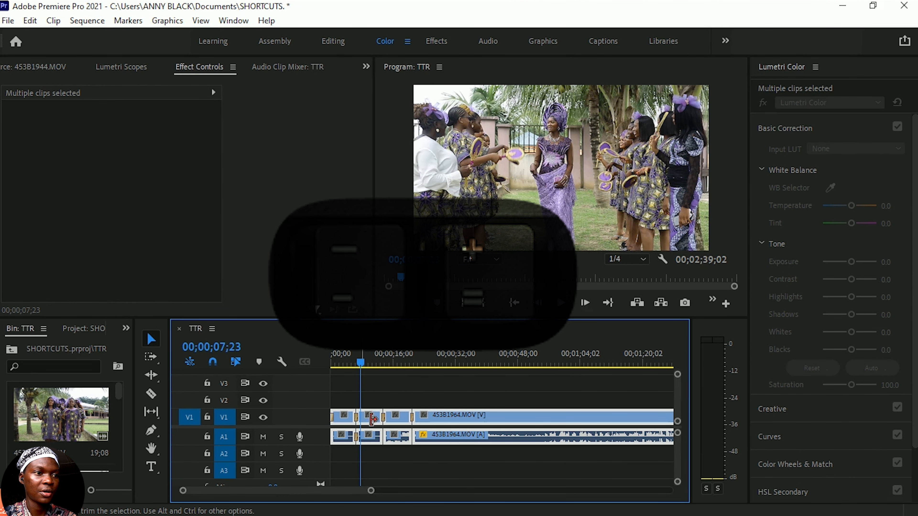
Delete the Constant Power transition between 453B1944.MOV and 453B1945.MOV on A1
left_click(356, 438)
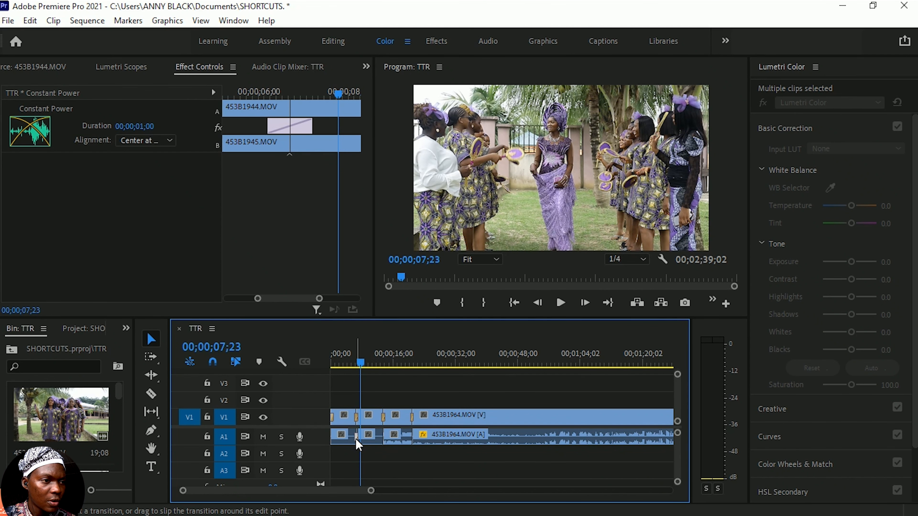
key("equal")
key("equal")
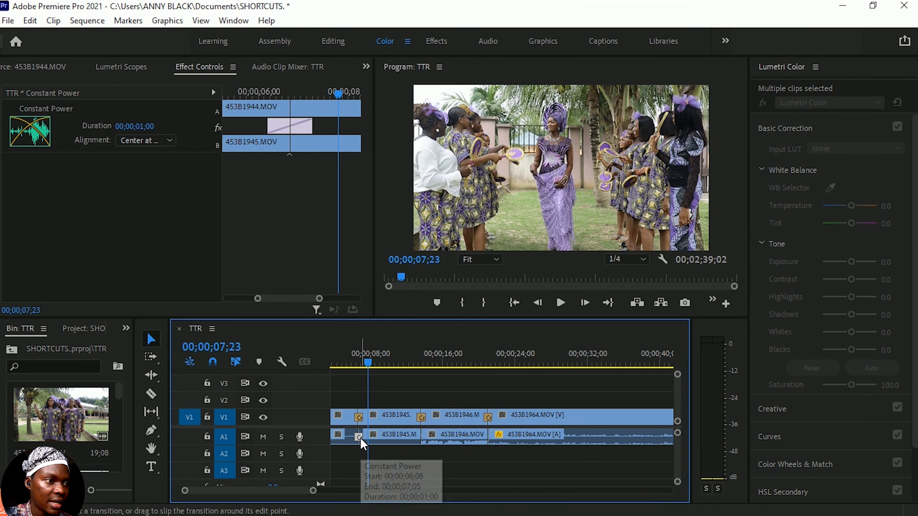
key("Delete")
Examine the video transitions at the cuts along V1 and at the start of the adjustment layer on V2
key("minus")
key("minus")
key("minus")
key("minus")
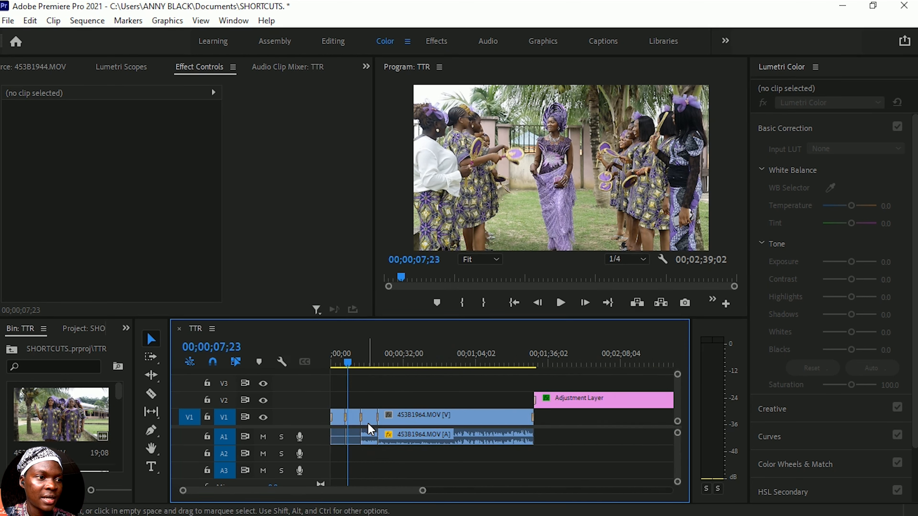
key("equal")
key("equal")
key("equal")
key("equal")
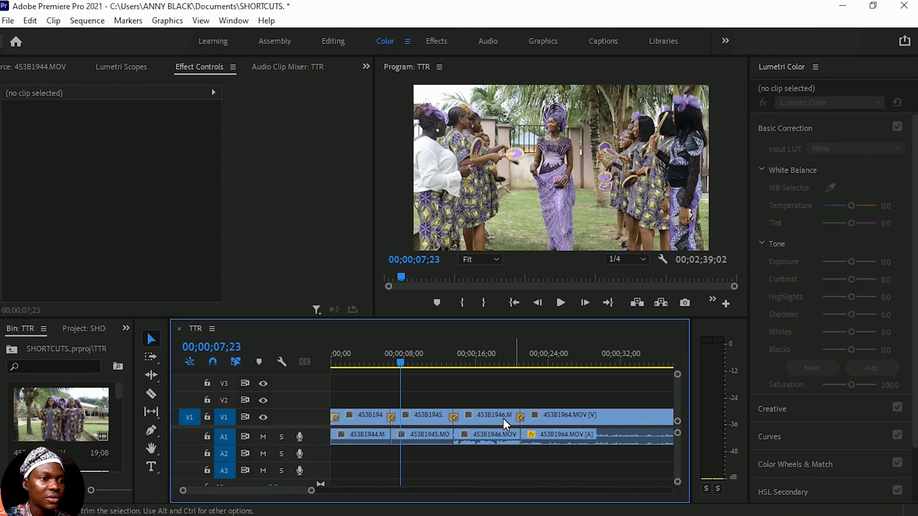
scroll(503, 419, "down", 10)
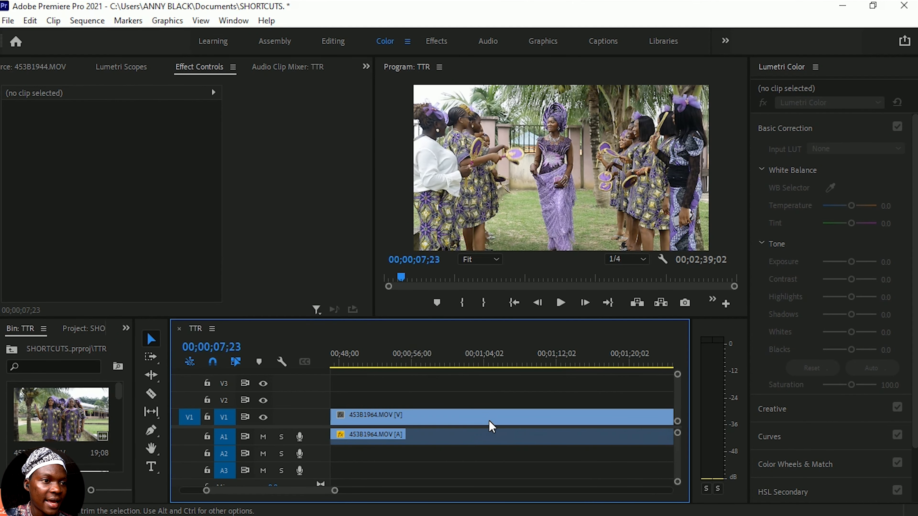
scroll(493, 425, "down", 6)
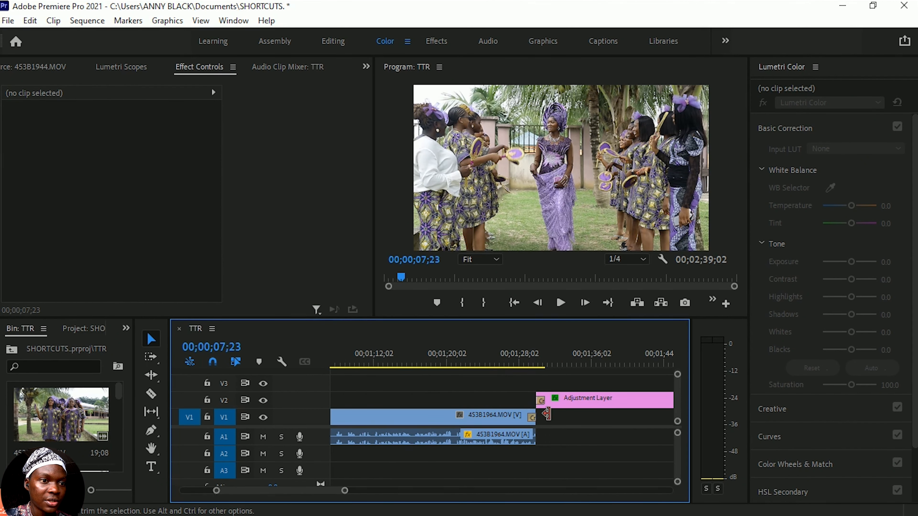
key("backslash")
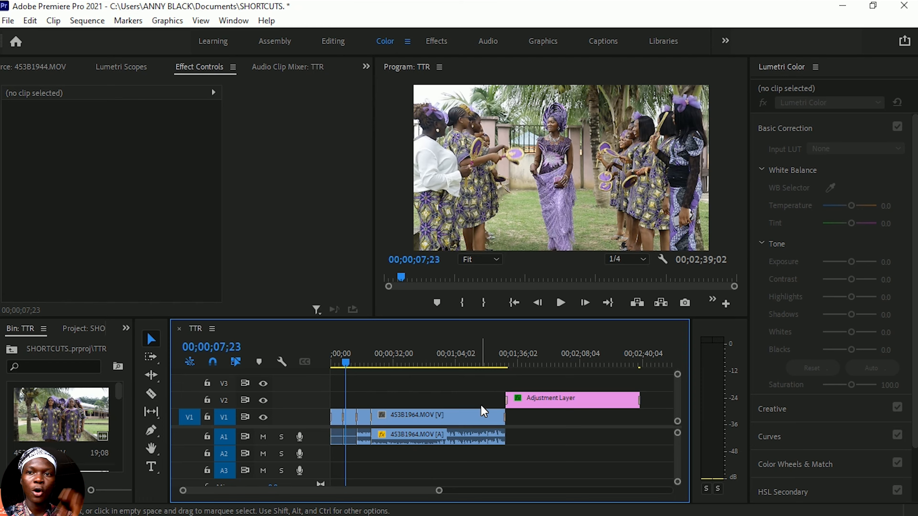
Select all clips in the TTR sequence, apply the default audio transition to them, and clear the selection
key("ctrl+a")
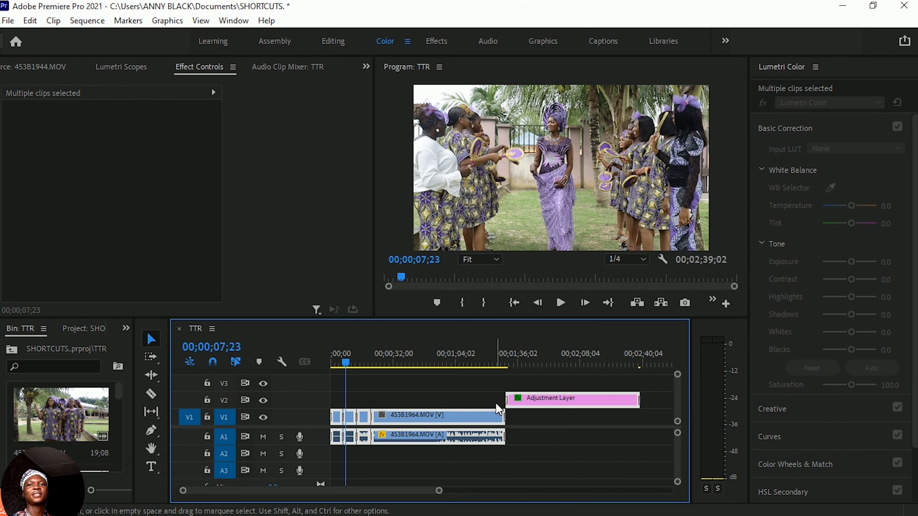
key("equal")
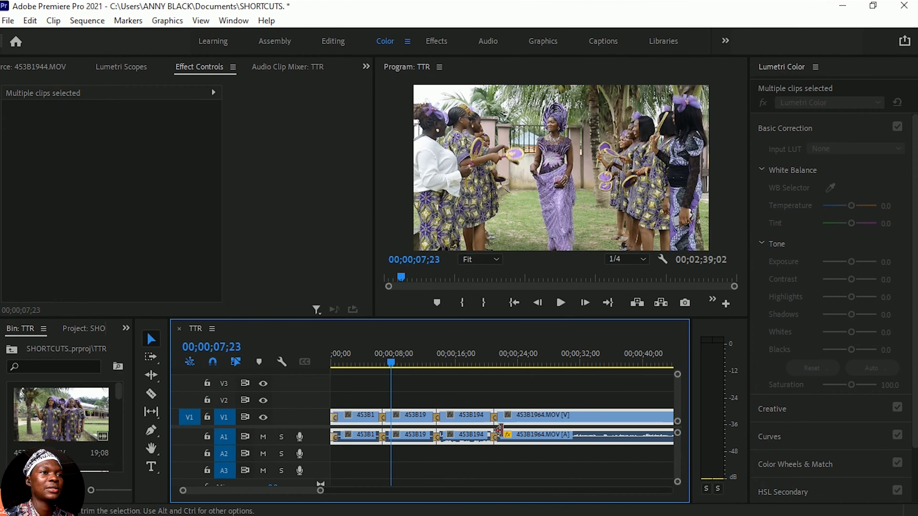
key("backslash")
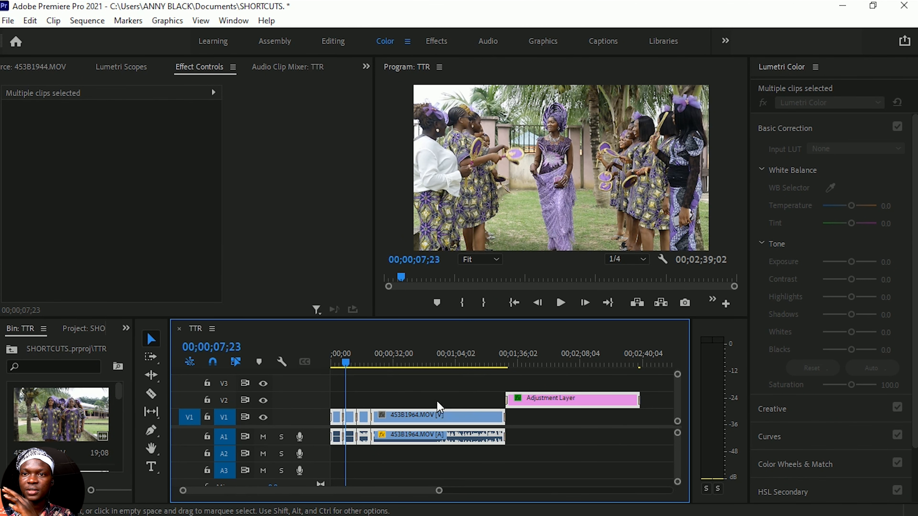
left_click(379, 396)
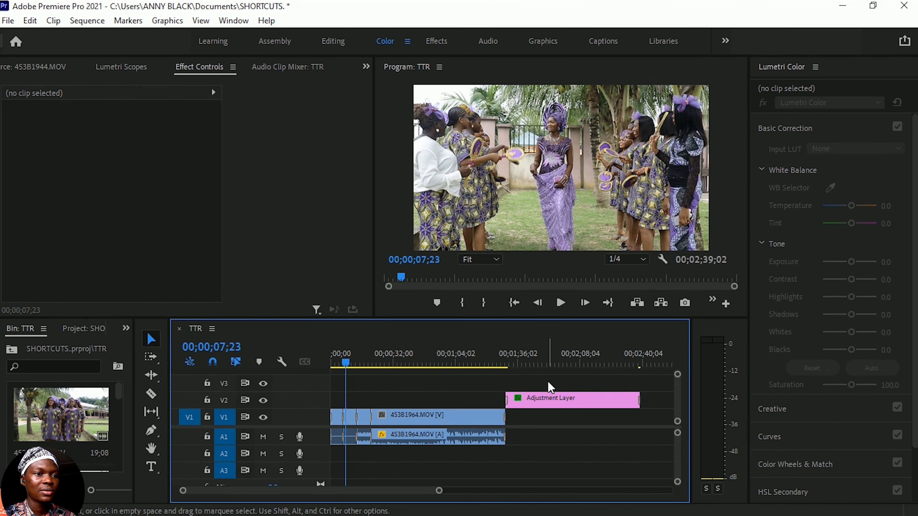
Move the adjustment layer on V2 to the sequence start and extend it to the end of the 453B1964.MOV clip
left_click_drag(560, 397, 317, 402)
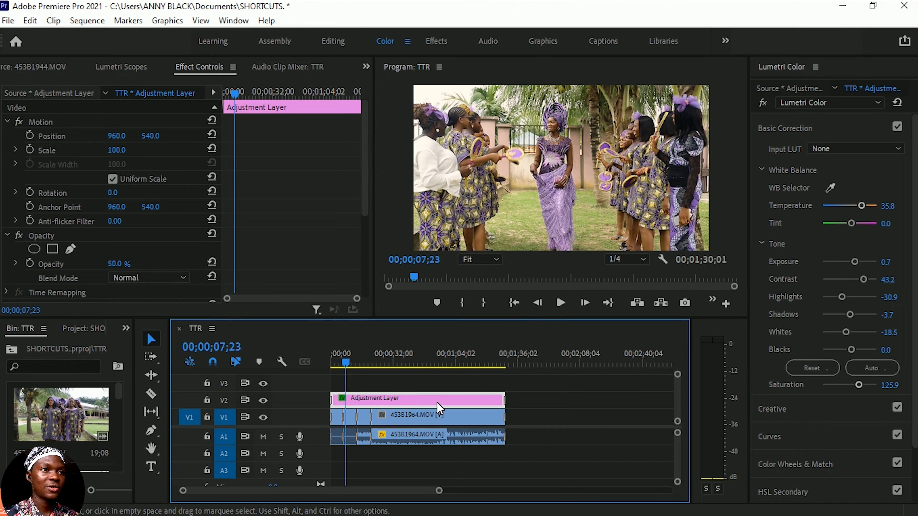
key("equal")
key("equal")
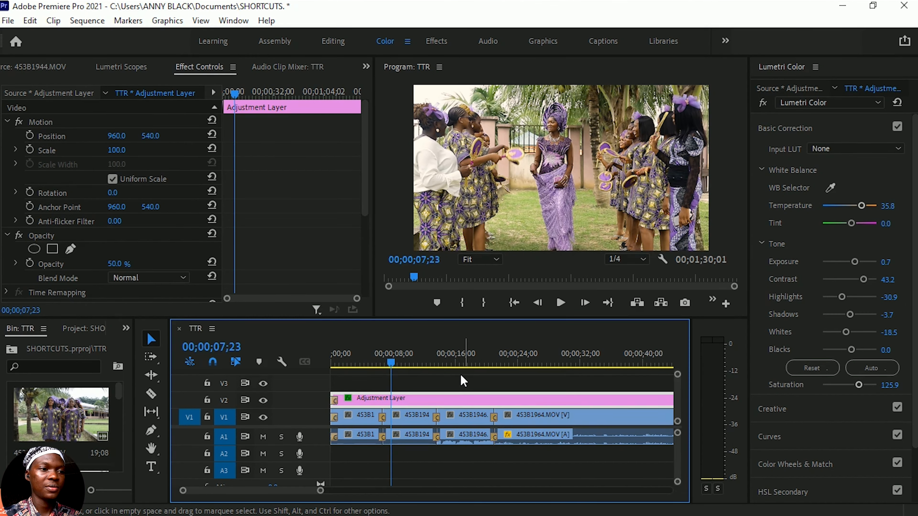
Play the graded TTR sequence from the start to 00;00;04;04 and deselect the adjustment layer
key("Home")
key("space")
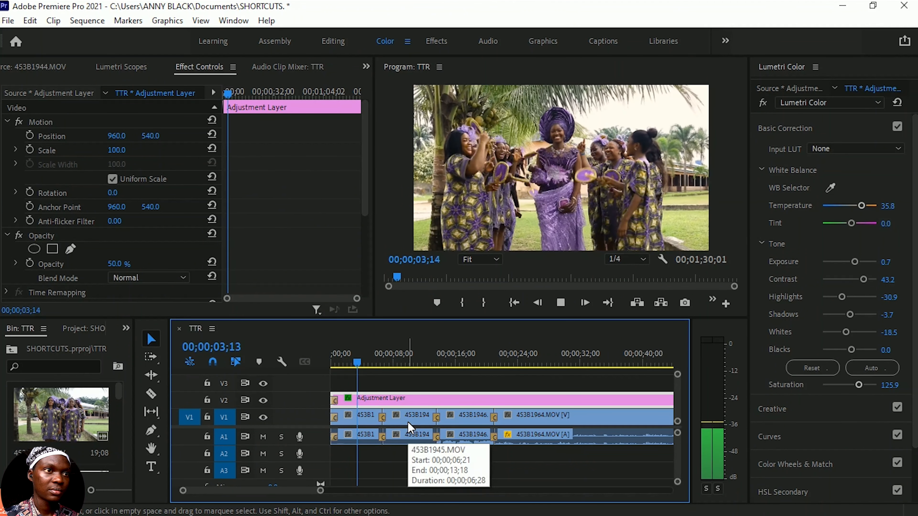
key("space")
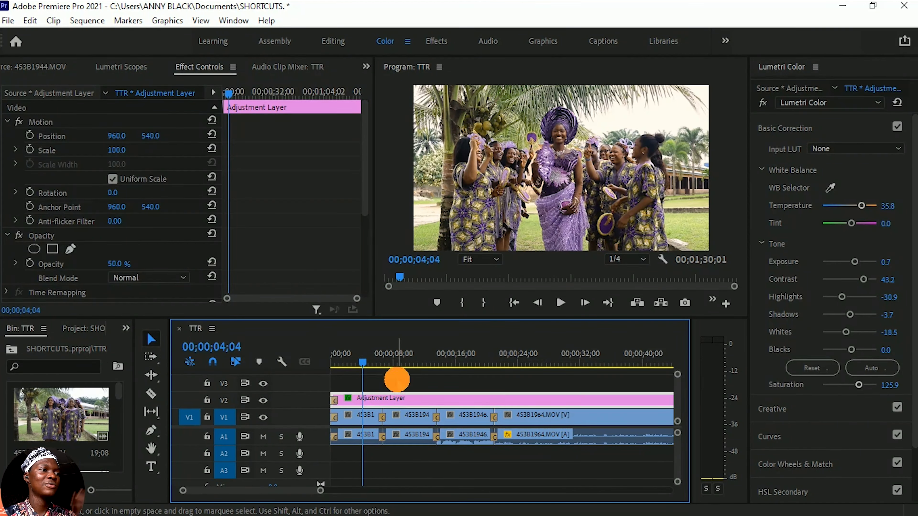
left_click(399, 380)
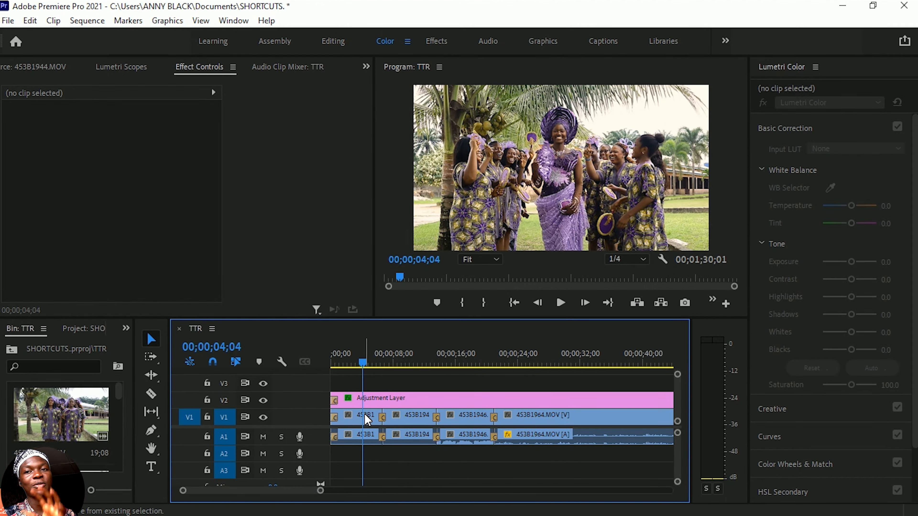
Search the effects for "STABILI", apply Warp Stabilizer to the 453B1944.MOV clip on V1, and deselect the clip once it is analyzed
key("shift+7")
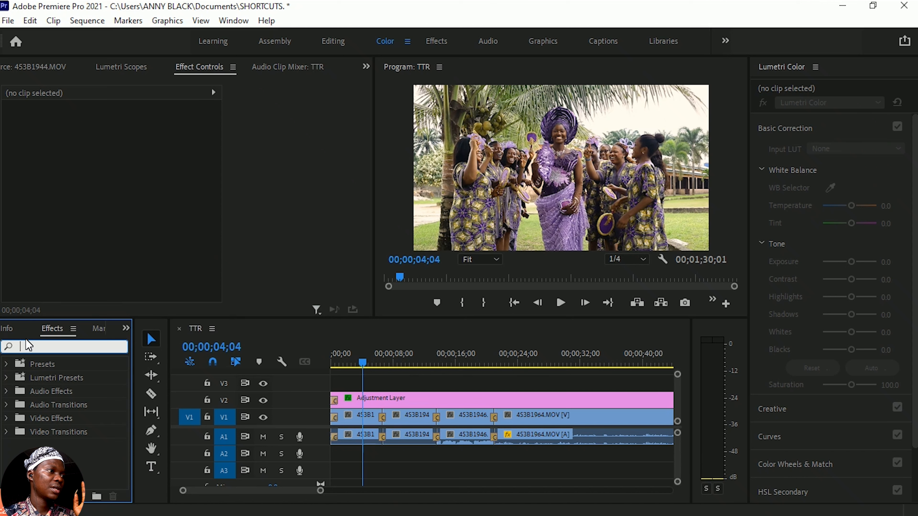
type("sTABILI")
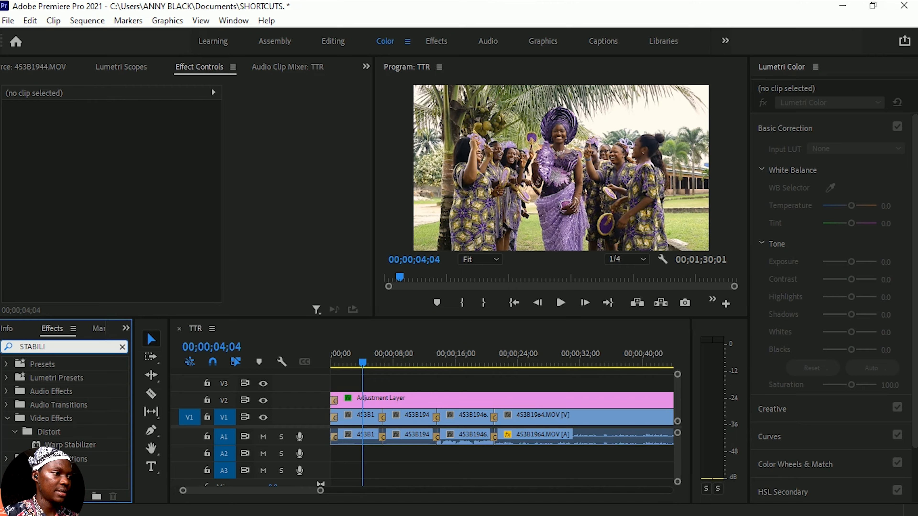
left_click(66, 445)
left_click_drag(67, 445, 361, 426)
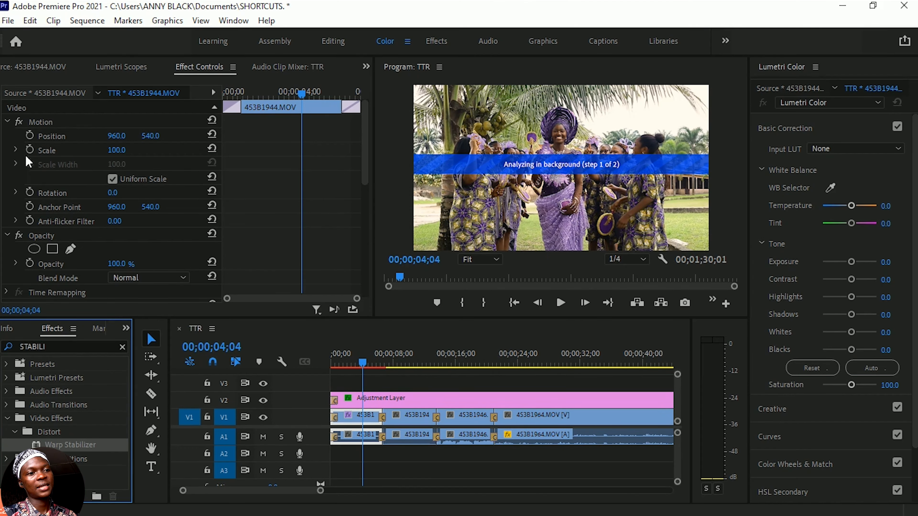
scroll(94, 255, "down", 4)
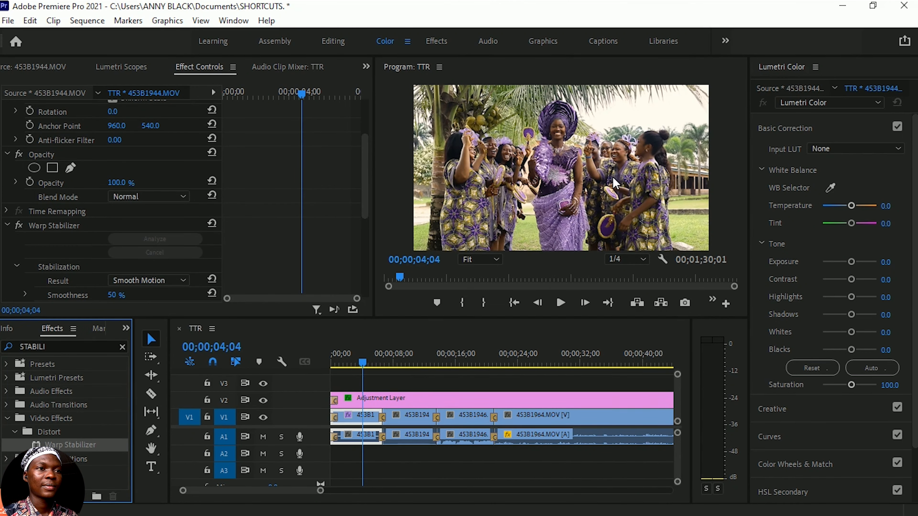
left_click(393, 380)
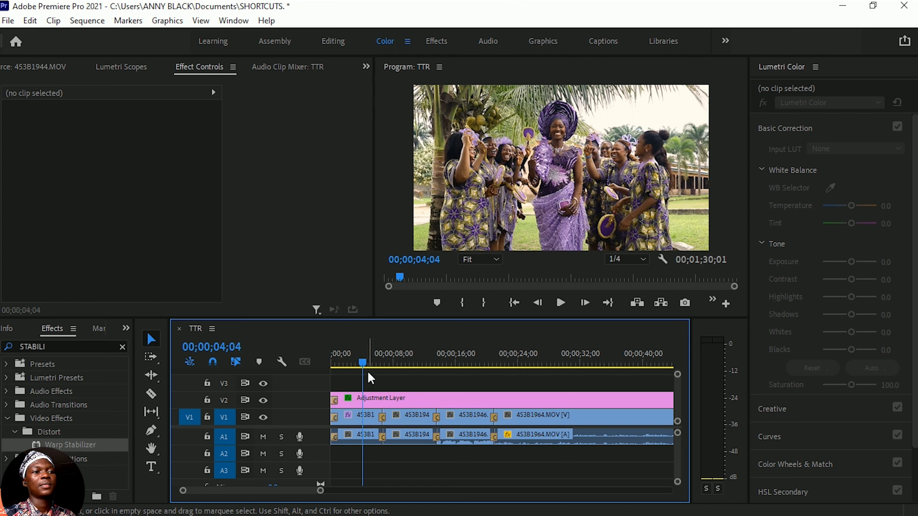
Jump between the edit points of the TTR sequence and play the stabilized 453B1944.MOV clip from the start to 00;00;05;12
mouse_move(363, 372)
left_mouse_down()
mouse_move(319, 368)
mouse_move(406, 369)
mouse_move(368, 369)
left_mouse_up()
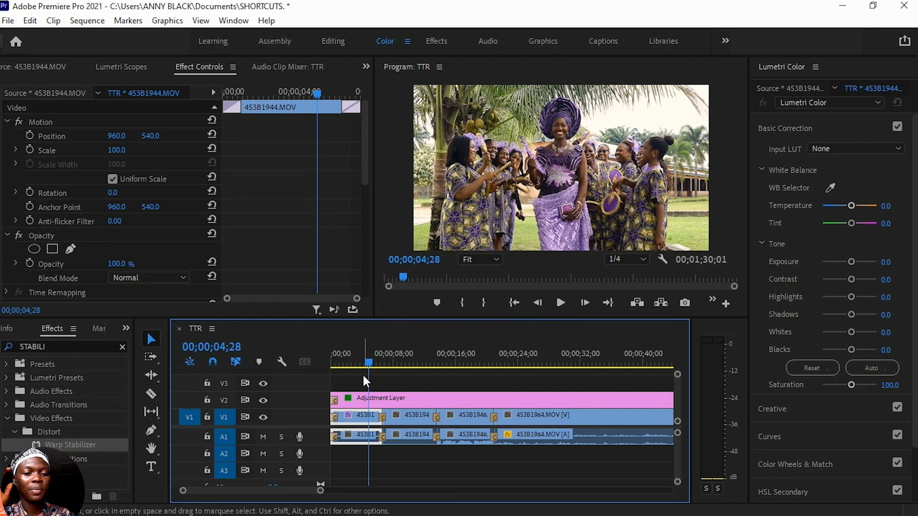
key("Up")
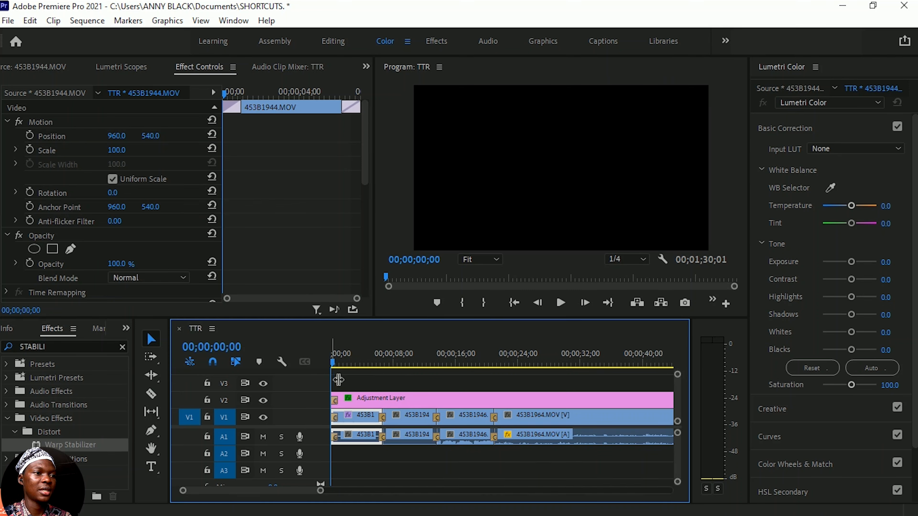
key("Down")
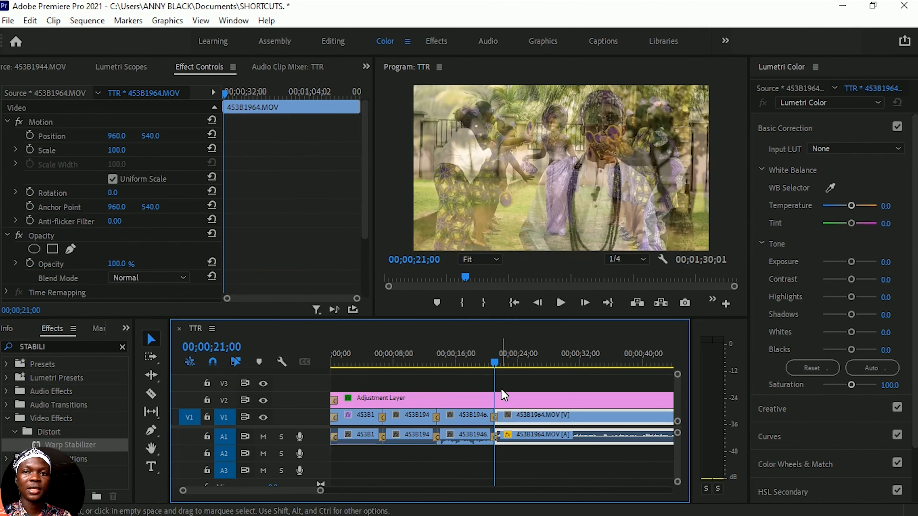
key("Up")
key("Up")
key("Up")
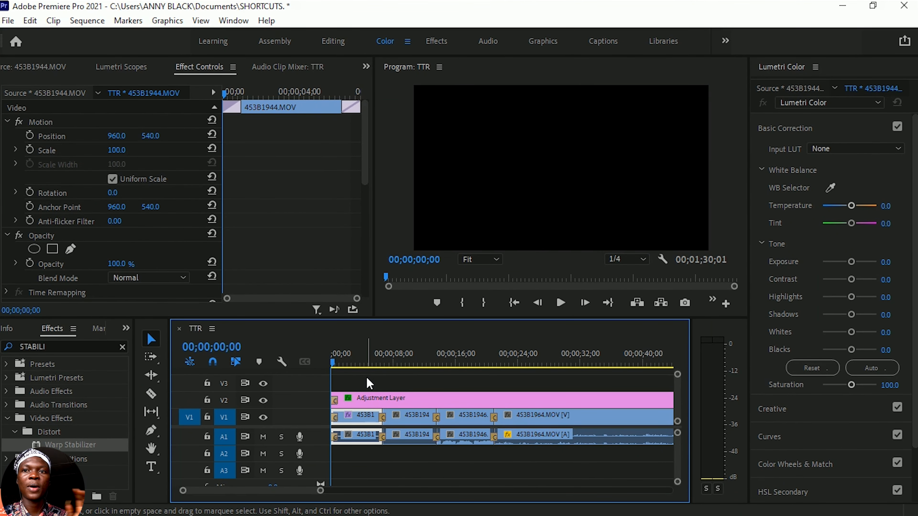
key("space")
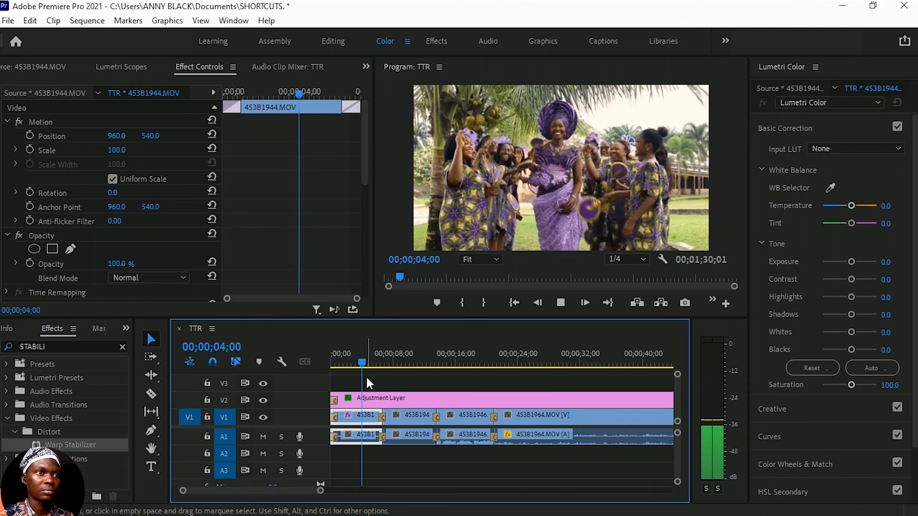
key("space")
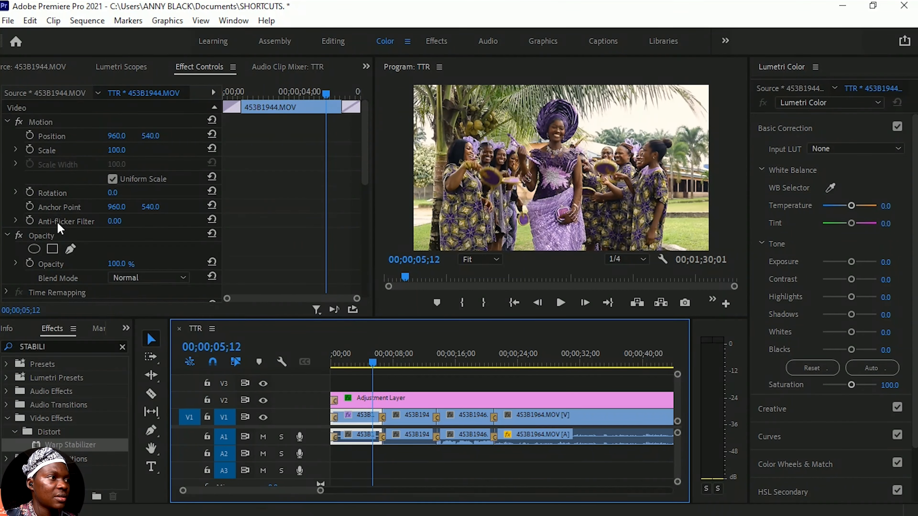
Set the Warp Stabilizer Smoothness of the 453B1944.MOV clip to 10%
scroll(58, 226, "down", 3)
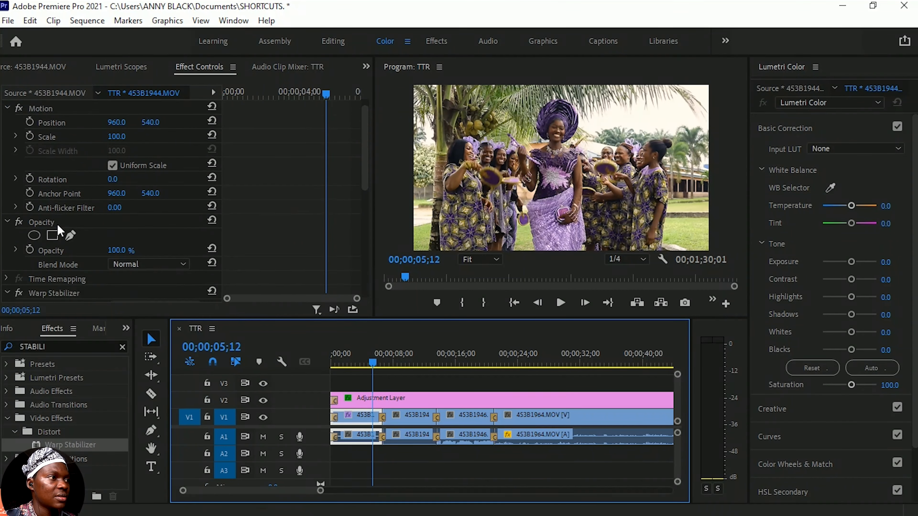
scroll(62, 240, "down", 4)
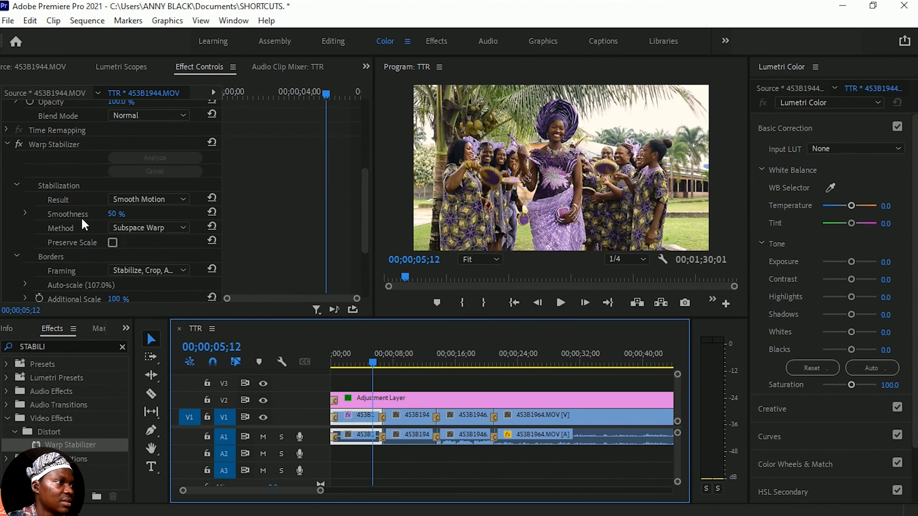
left_click(122, 214)
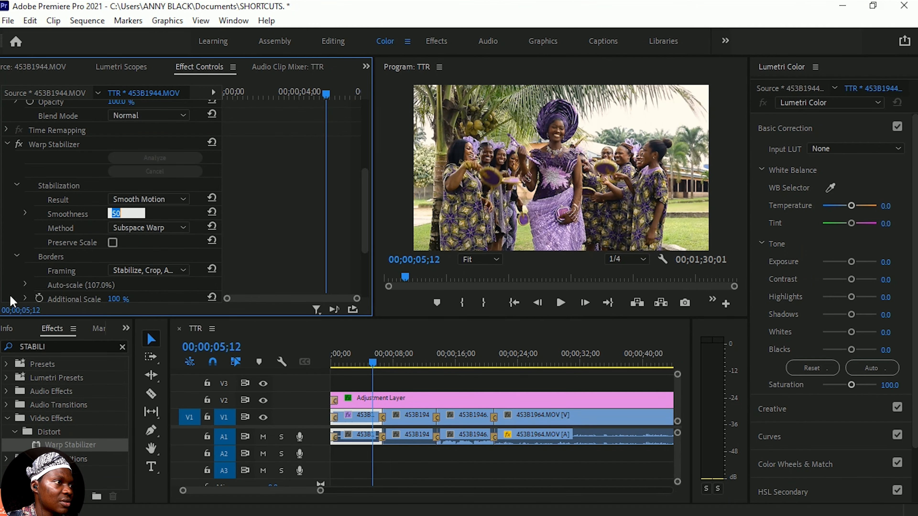
type("10")
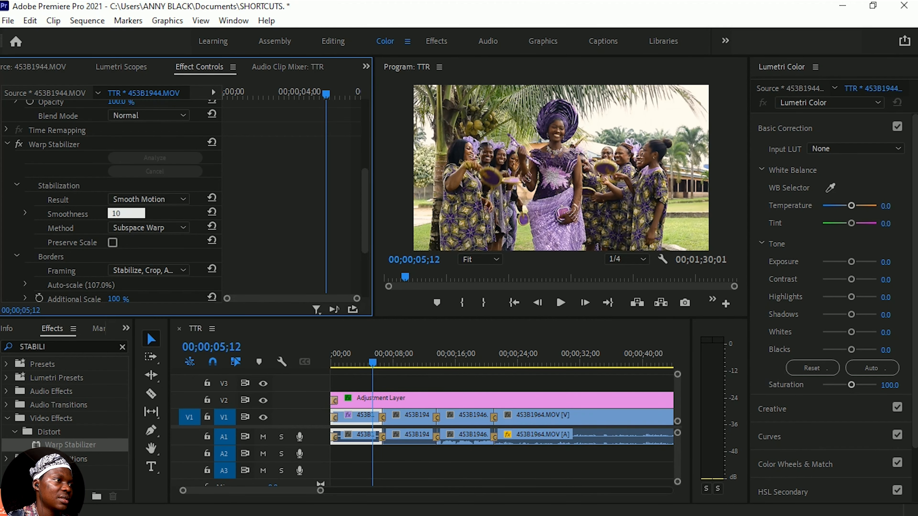
key("Return")
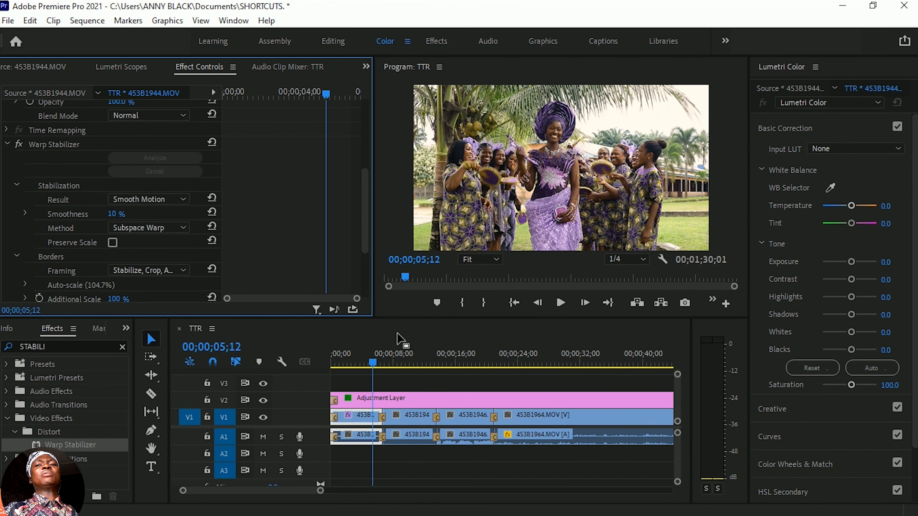
Scrub around the first cut on V1 and delete the Cross Dissolve between the 453B1944.MOV and 453B1945.MOV clips
left_click(376, 365)
left_click_drag(376, 365, 398, 366)
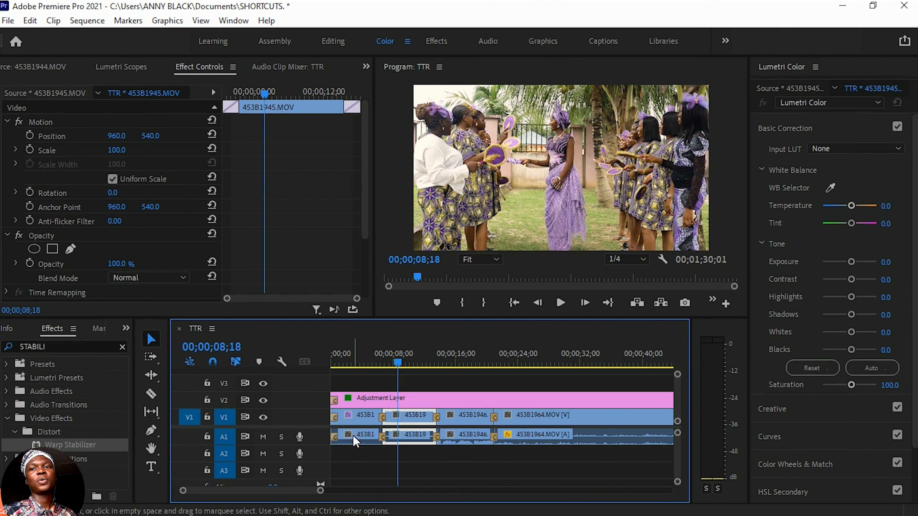
left_click(383, 419)
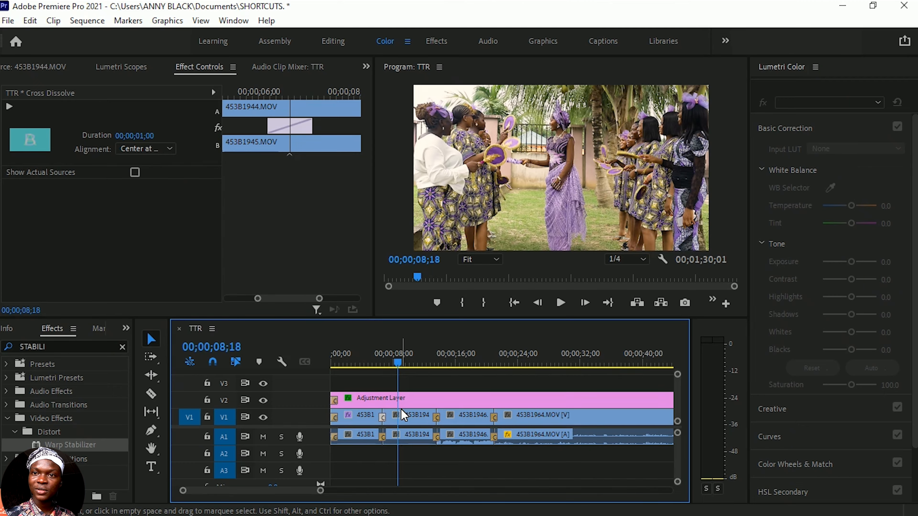
left_click_drag(353, 365, 361, 365)
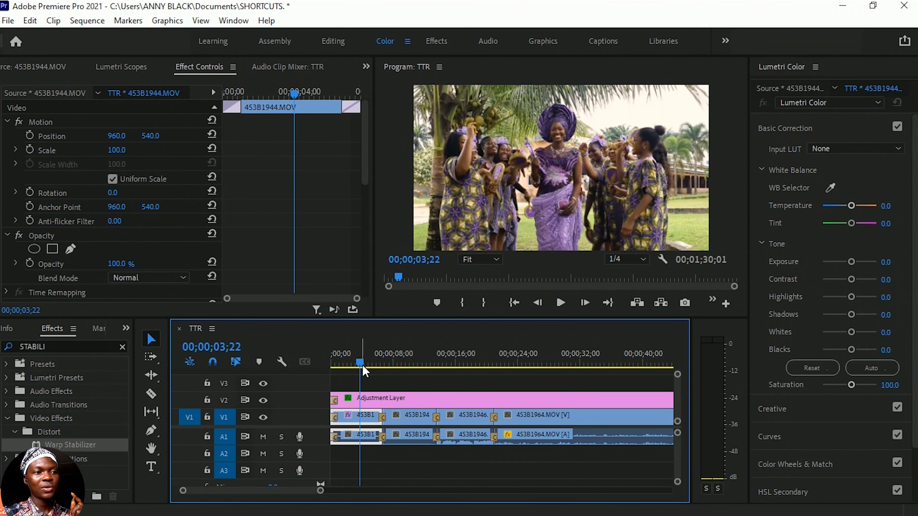
left_click(382, 420)
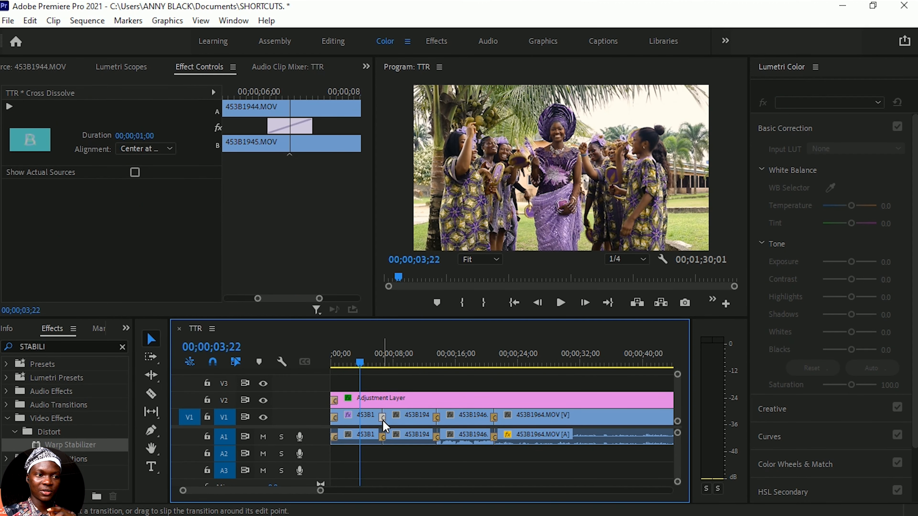
key("Delete")
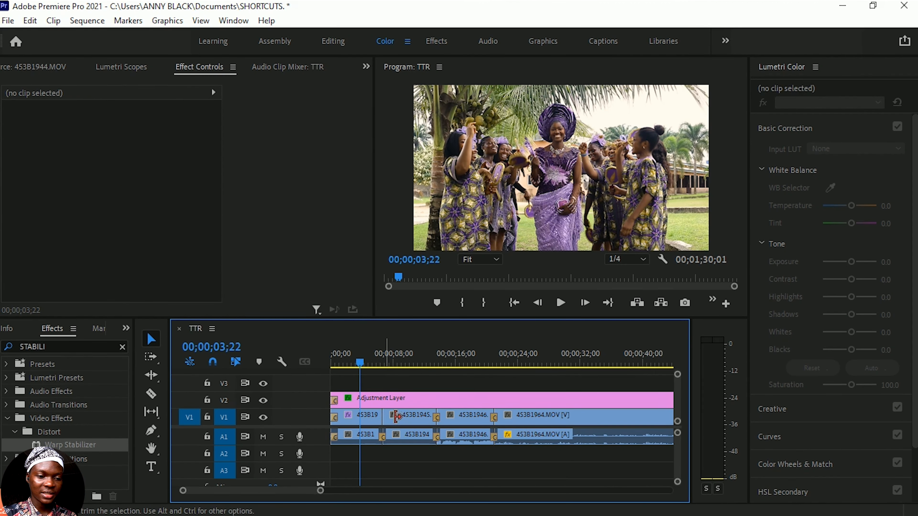
Scrub through the sequence to 00;00;12;23 and move the long adjustment layer from V2 up to V3
left_click(372, 417)
left_click_drag(359, 371, 430, 372)
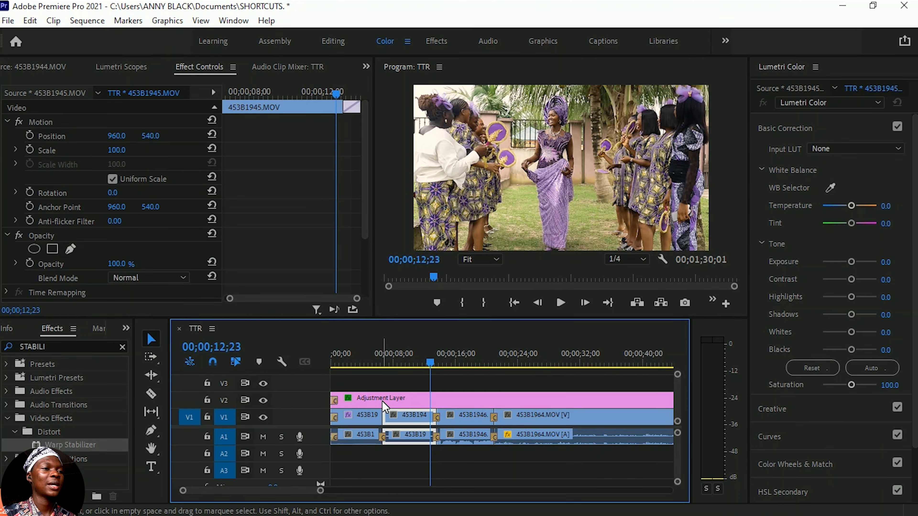
left_click(426, 401)
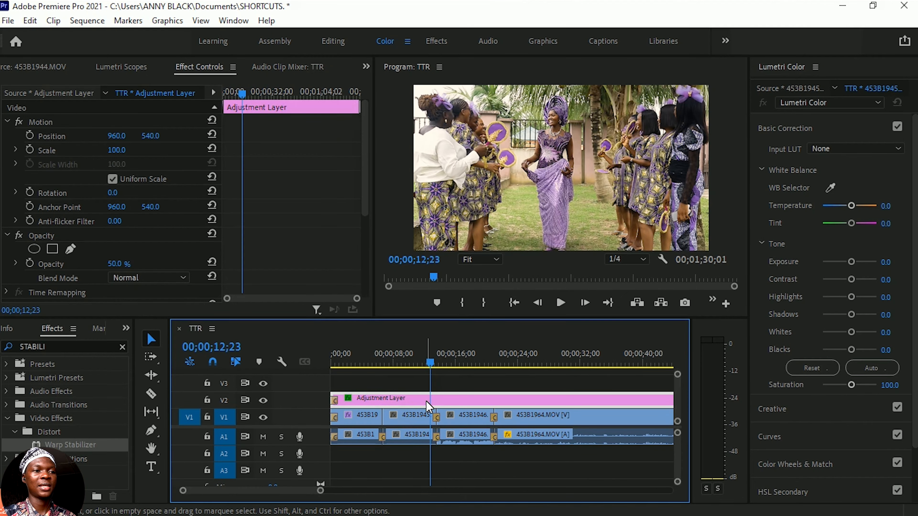
left_click_drag(472, 403, 463, 383)
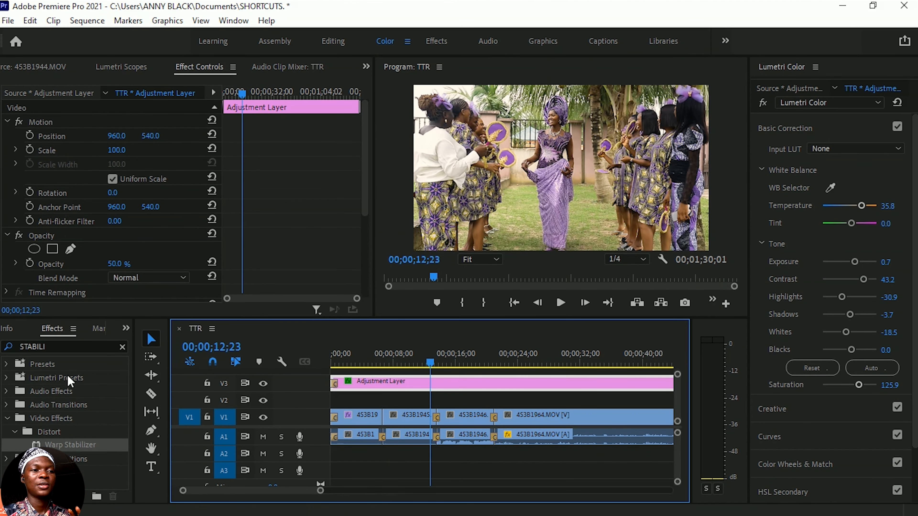
Add a new adjustment layer from the project to V2, spanning the cut between 453B1944.MOV and 453B1945.MOV
left_click_drag(136, 372, 198, 400)
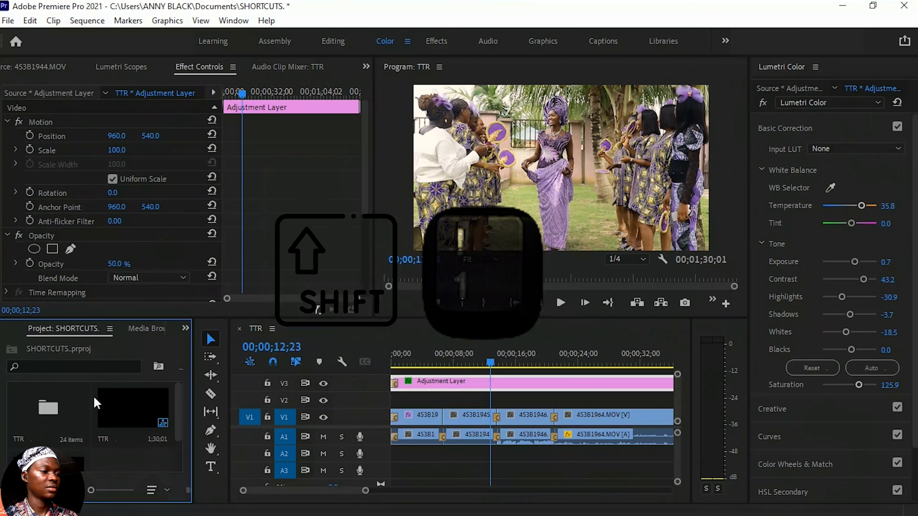
key("shift+1")
left_click(67, 433)
left_click_drag(49, 432, 453, 421)
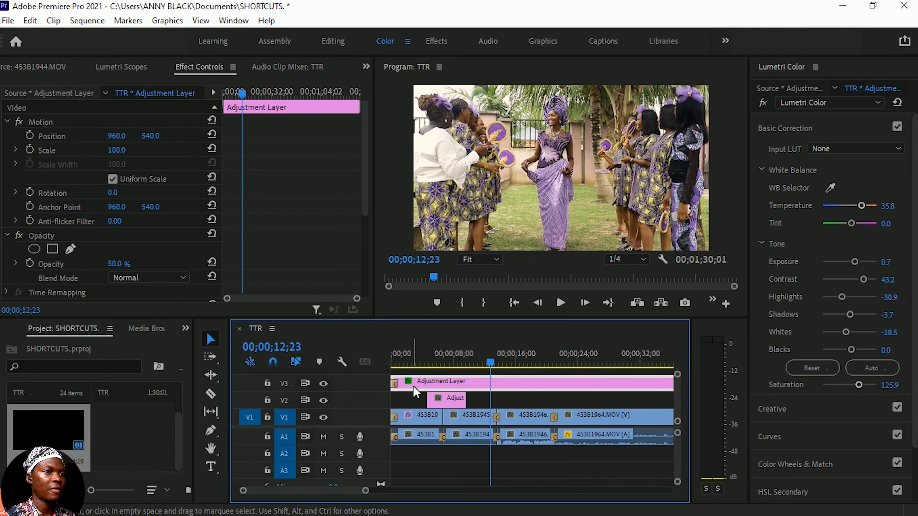
Split the short adjustment layer on V2 with the Razor tool at the cut between 453B1944.MOV and 453B1945.MOV
key("c")
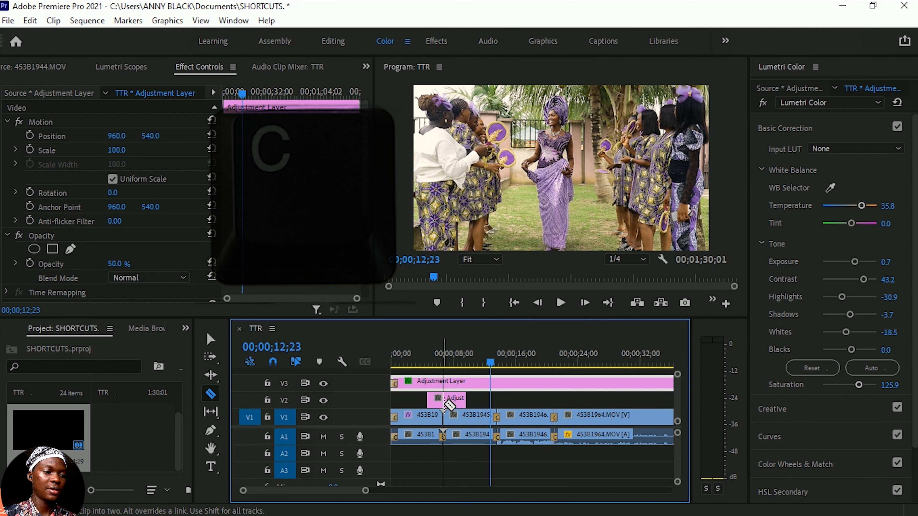
left_click(444, 401)
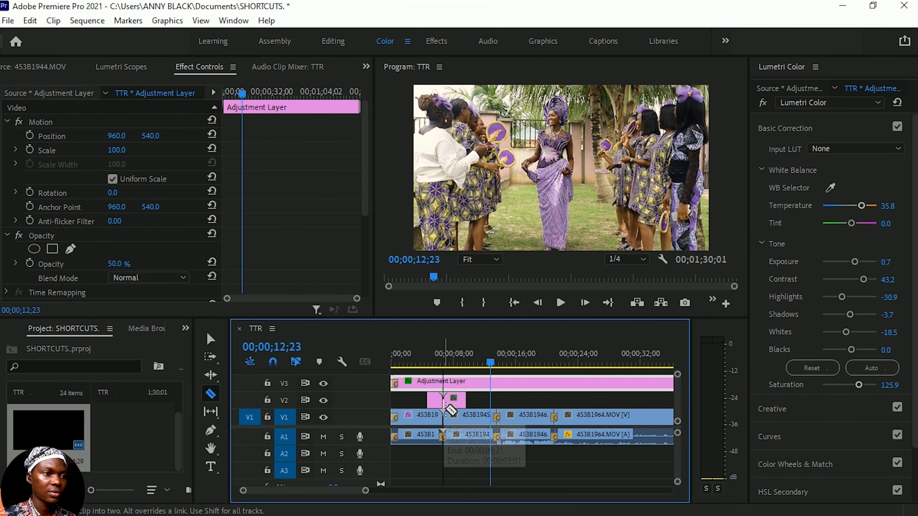
key("v")
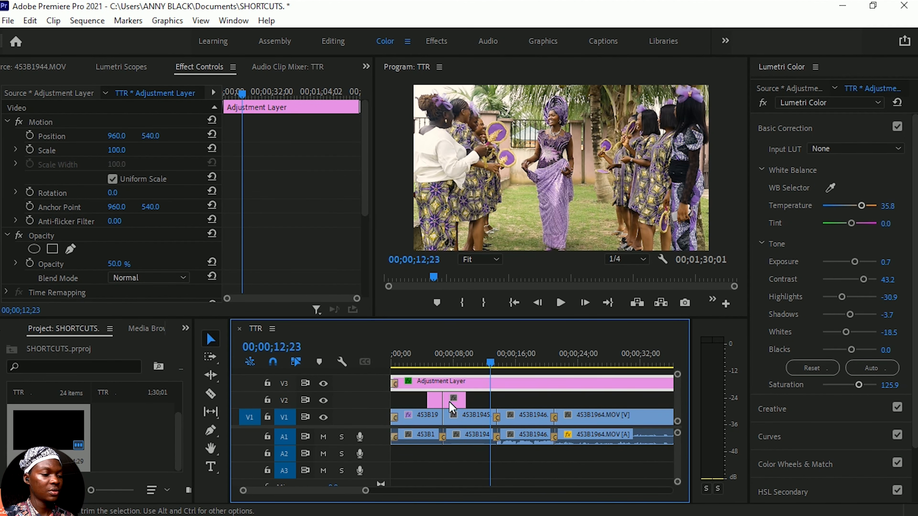
key("v")
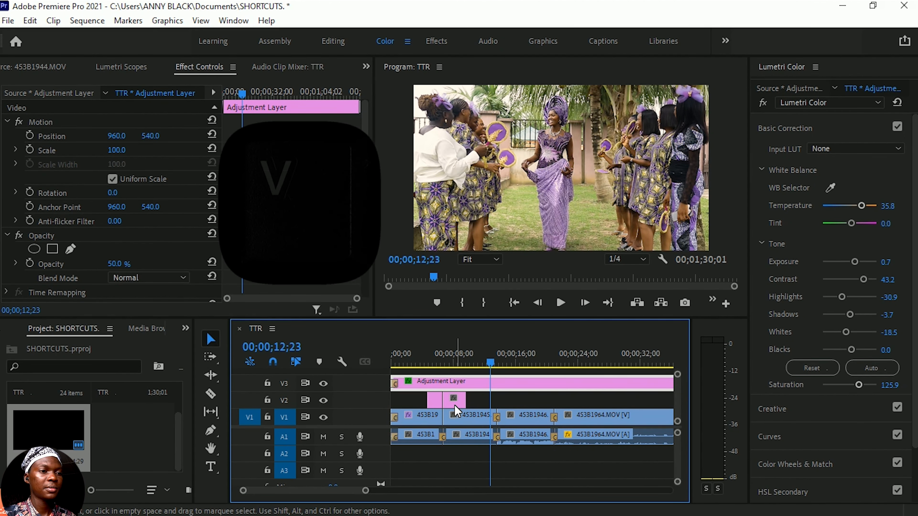
Apply the default transition at the adjustment layer split on V2 and play across it to 00;00;08;23
right_click(443, 409)
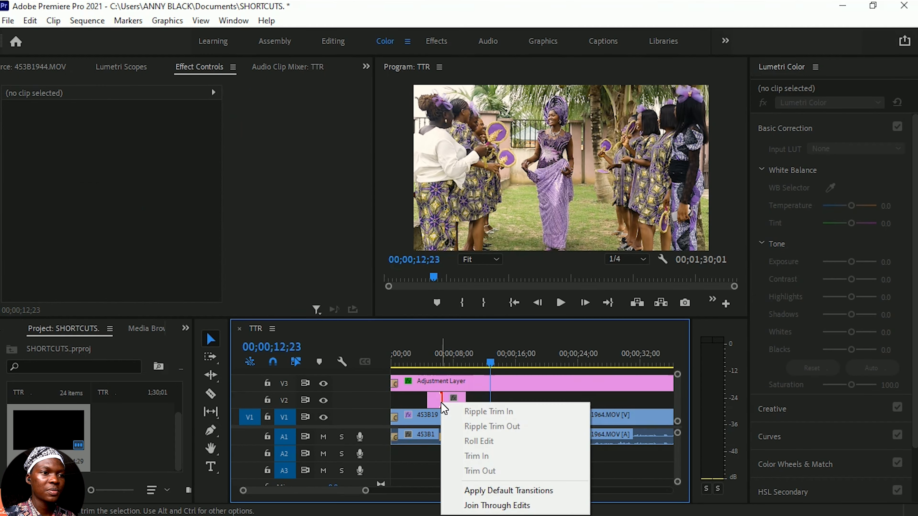
left_click(491, 495)
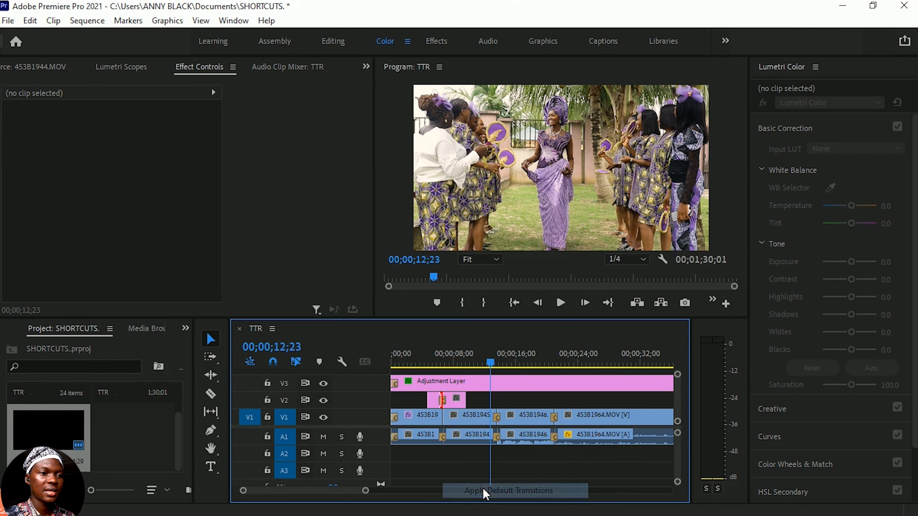
left_click(430, 363)
key("space")
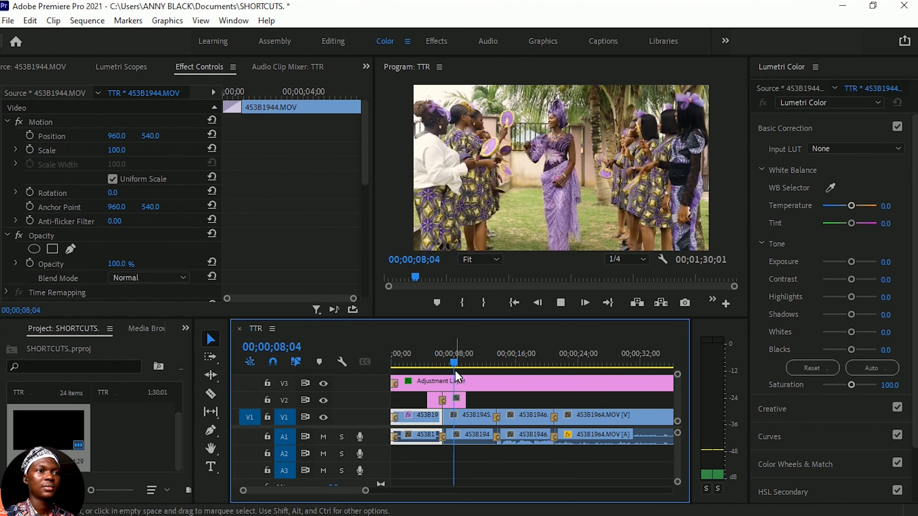
key("space")
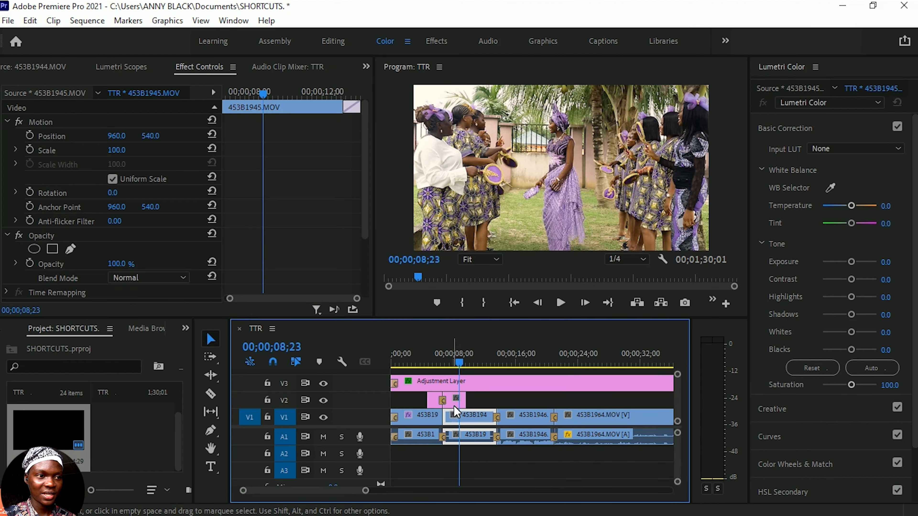
Delete the Cross Dissolve from the adjustment layer split on V2
mouse_move(443, 404)
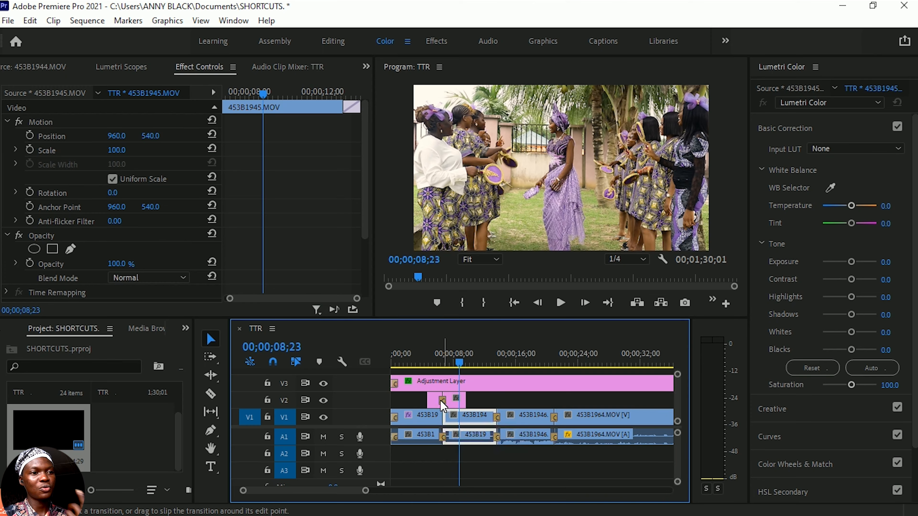
left_click(443, 404)
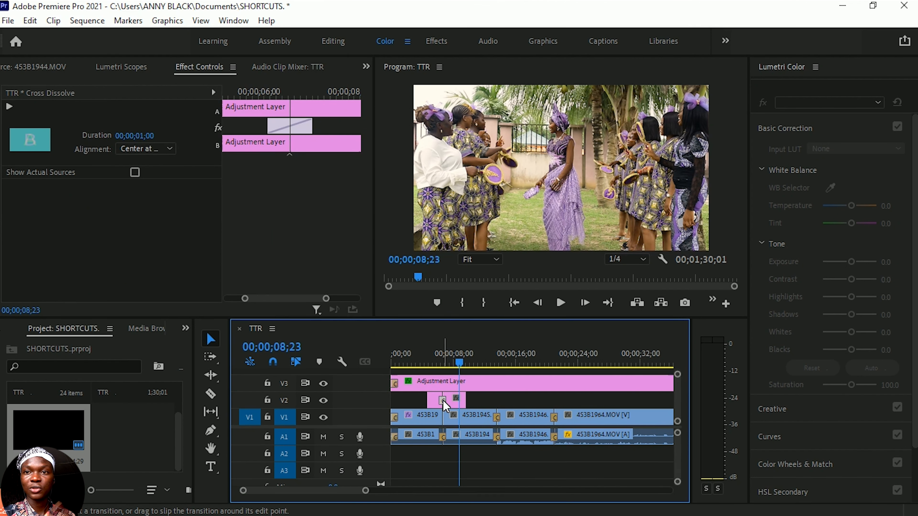
key("Delete")
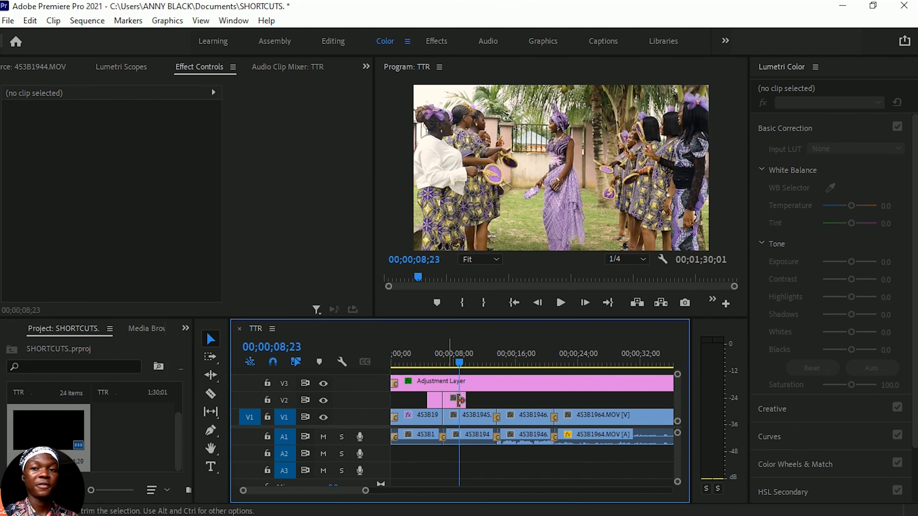
Search the effects for "DIP", apply Dip to Black at the adjustment layer split on V2, and play across it to 00;00;07;25
key("shift+7")
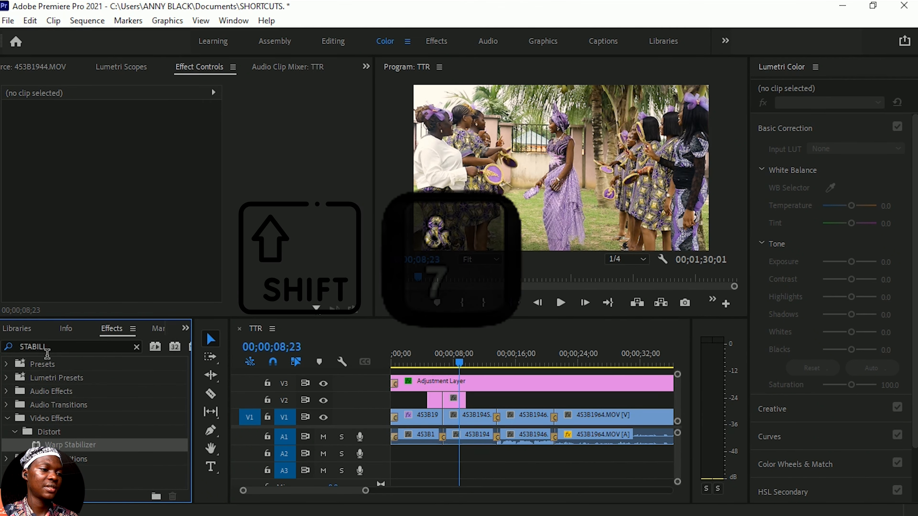
type("DIP")
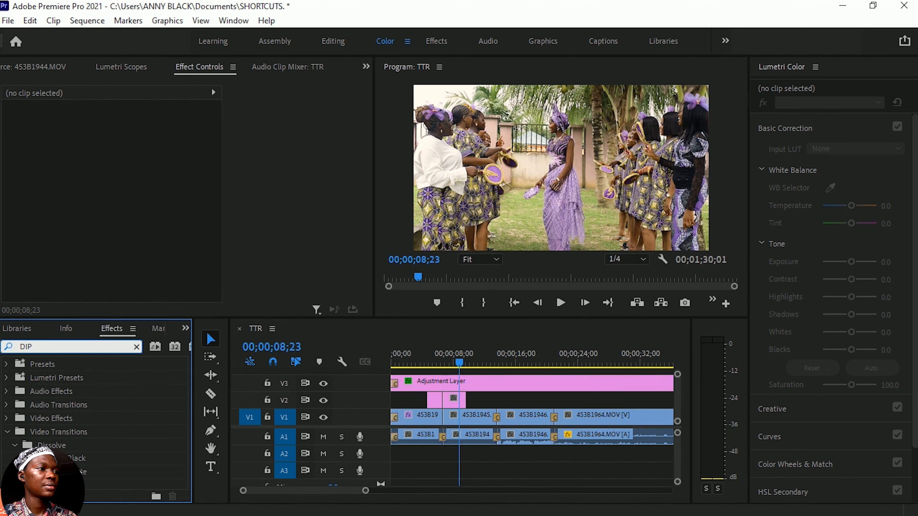
left_click(78, 458)
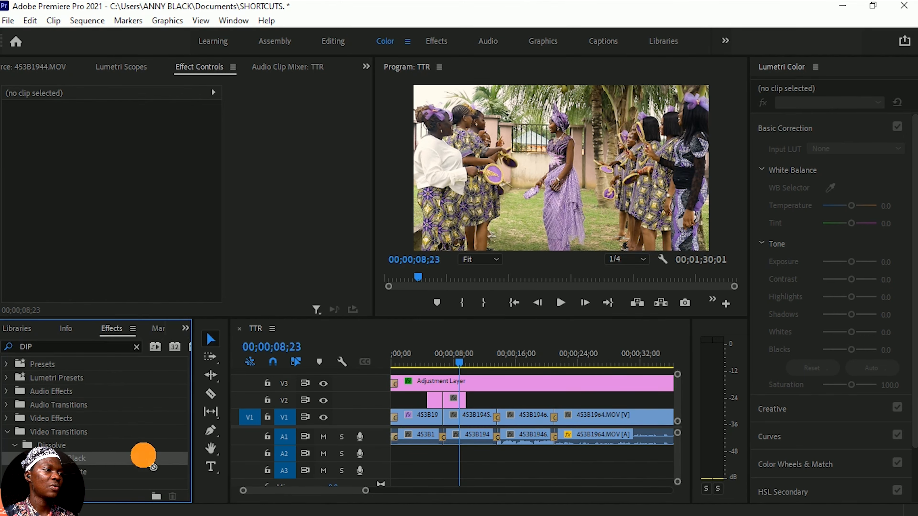
left_click(440, 363)
key("space")
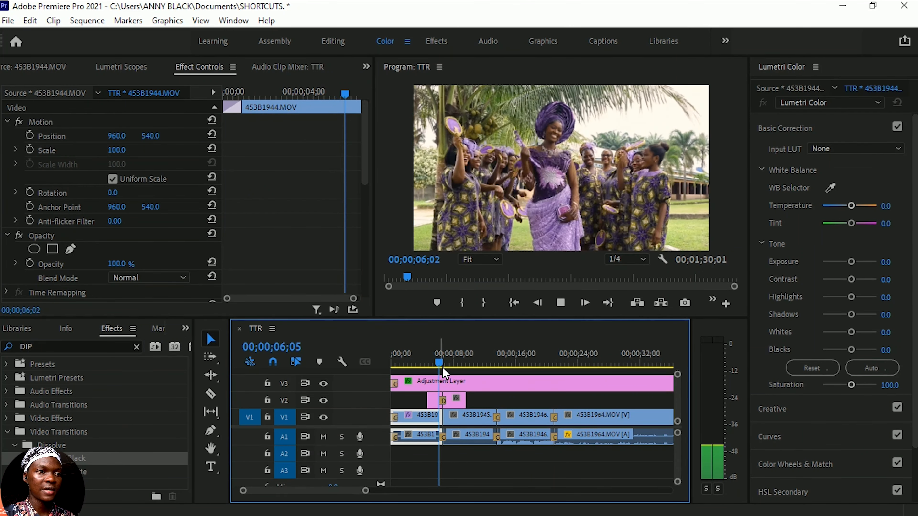
key("space")
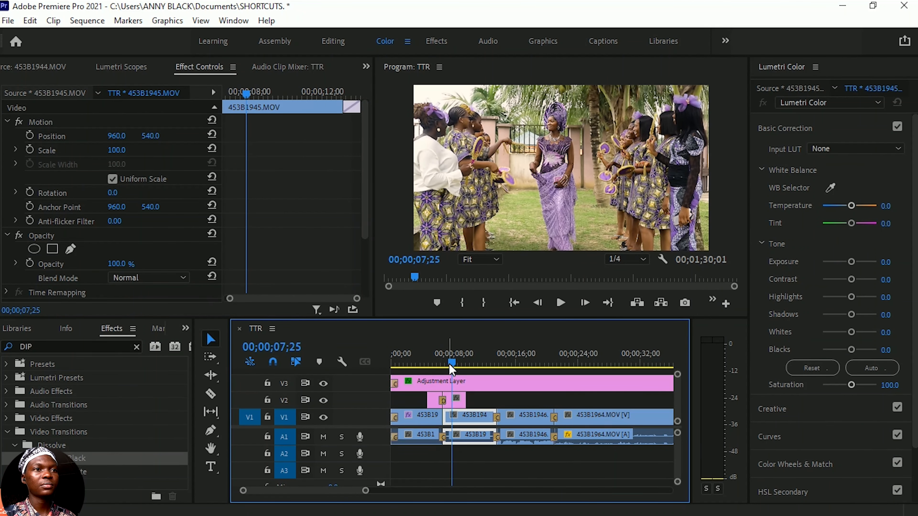